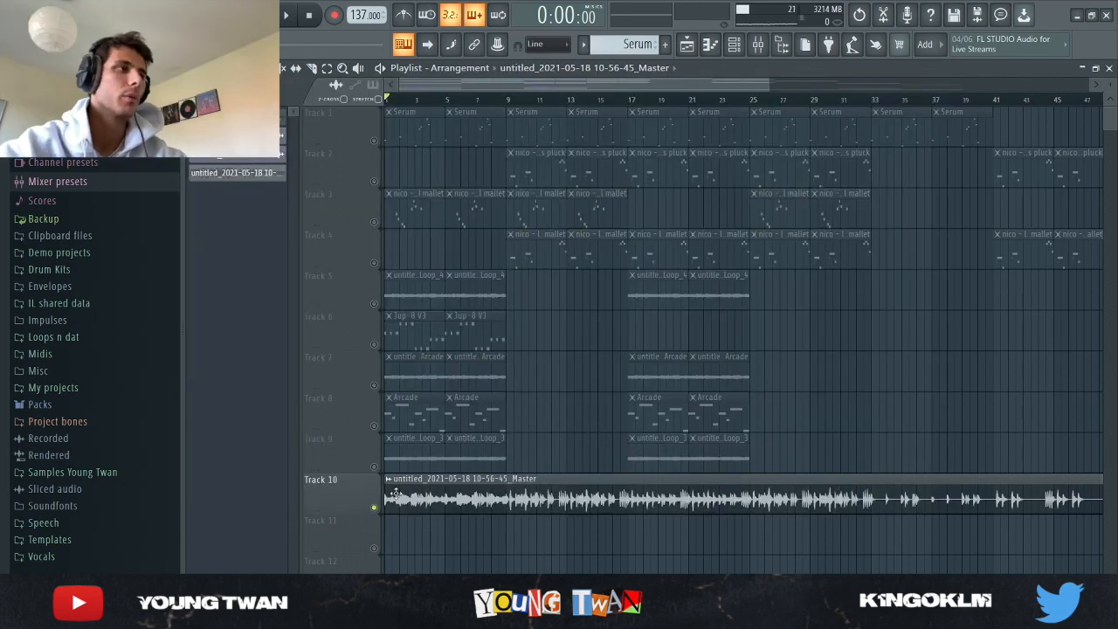
- Listen to the arrangement with the master recording on Track 10, stop playback, and show the full song length
{"action": "scroll", "coordinate": [936, 427], "scroll_direction": "down", "scroll_amount": 1}
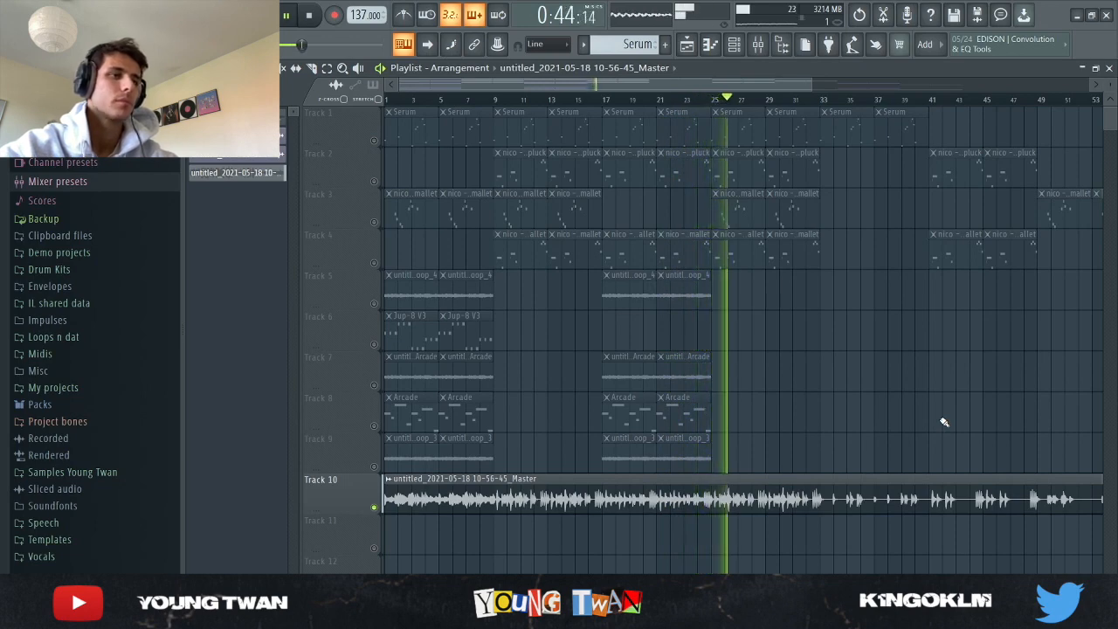
{"action": "key", "text": "space"}
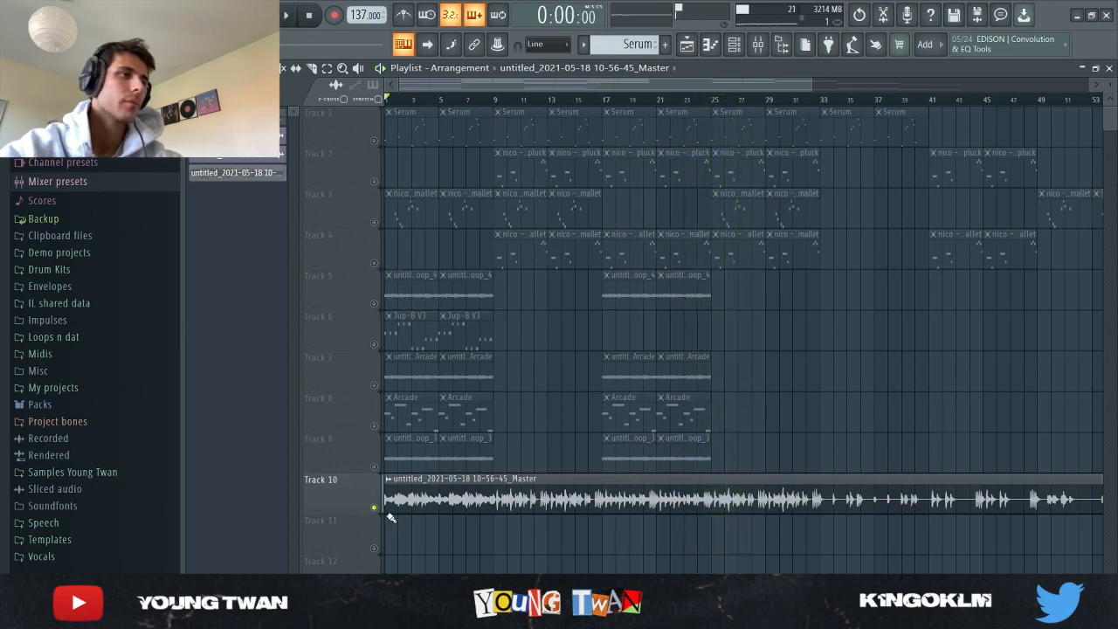
{"action": "scroll", "coordinate": [292, 489], "scroll_direction": "down", "scroll_amount": 3}
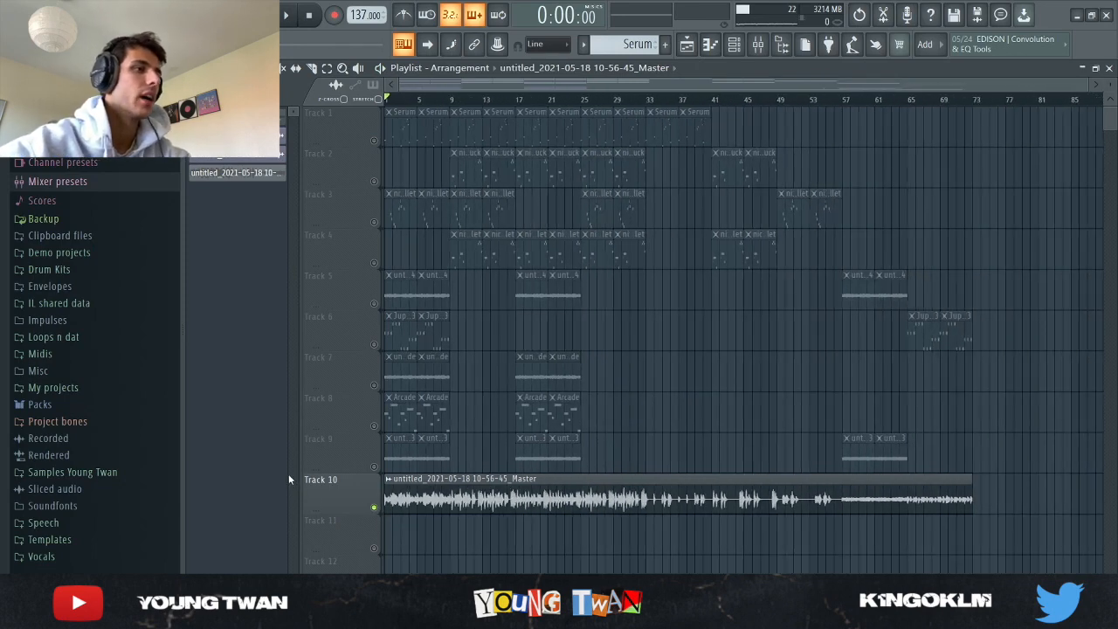
- Open the Serum channel's plugin to view the PL Nothing Special [DRK] preset, moving its window clear of the channel names
{"action": "left_click", "coordinate": [735, 44]}
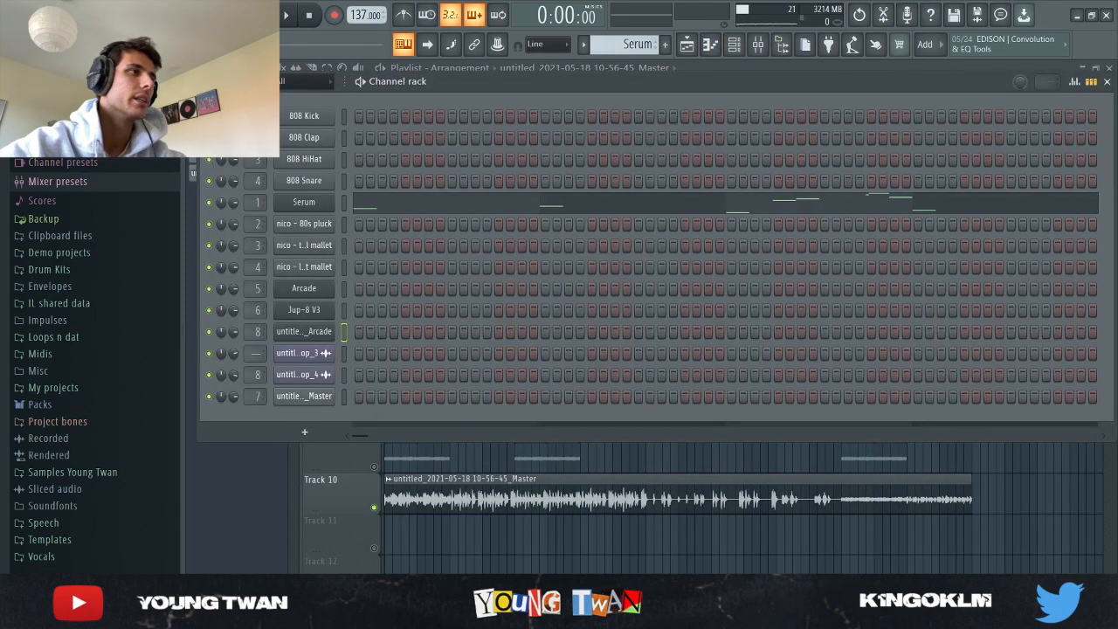
{"action": "left_click", "coordinate": [321, 206]}
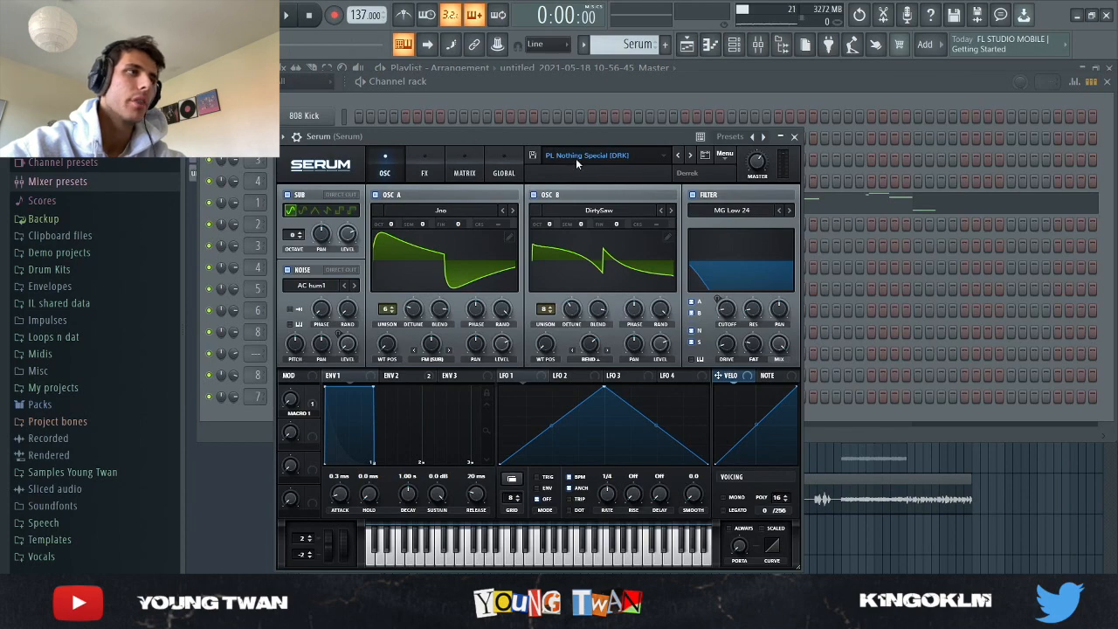
{"action": "left_click_drag", "start_coordinate": [390, 140], "coordinate": [465, 118]}
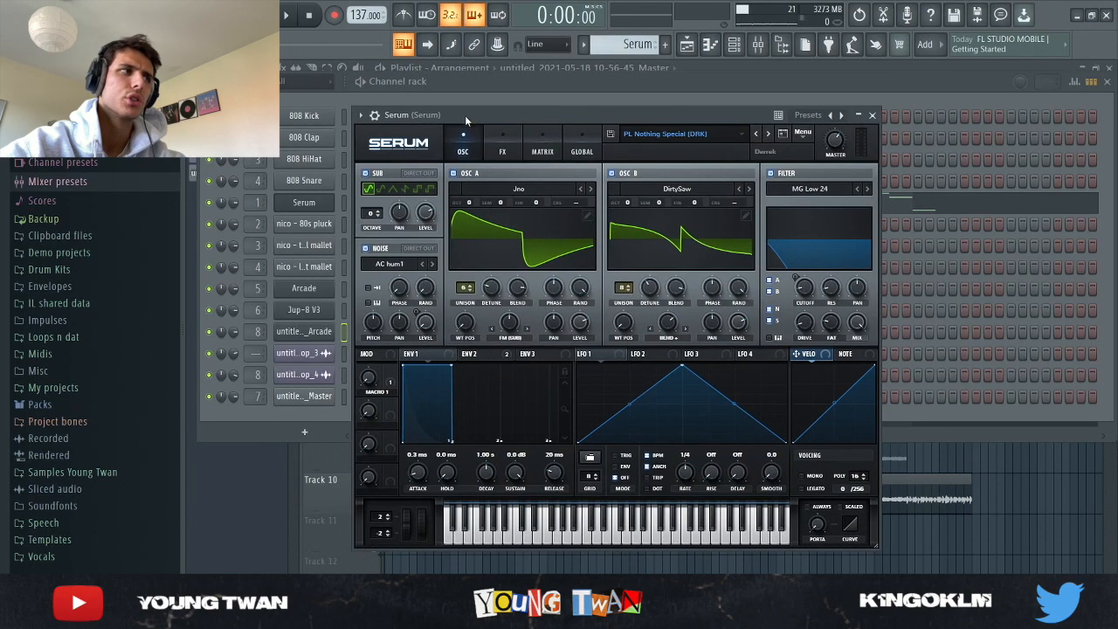
- Open the Serum channel's notes in the piano roll and play the pattern
{"action": "left_click", "coordinate": [319, 203]}
{"action": "left_click", "coordinate": [401, 205]}
{"action": "scroll", "coordinate": [602, 306], "scroll_direction": "down", "scroll_amount": 6}
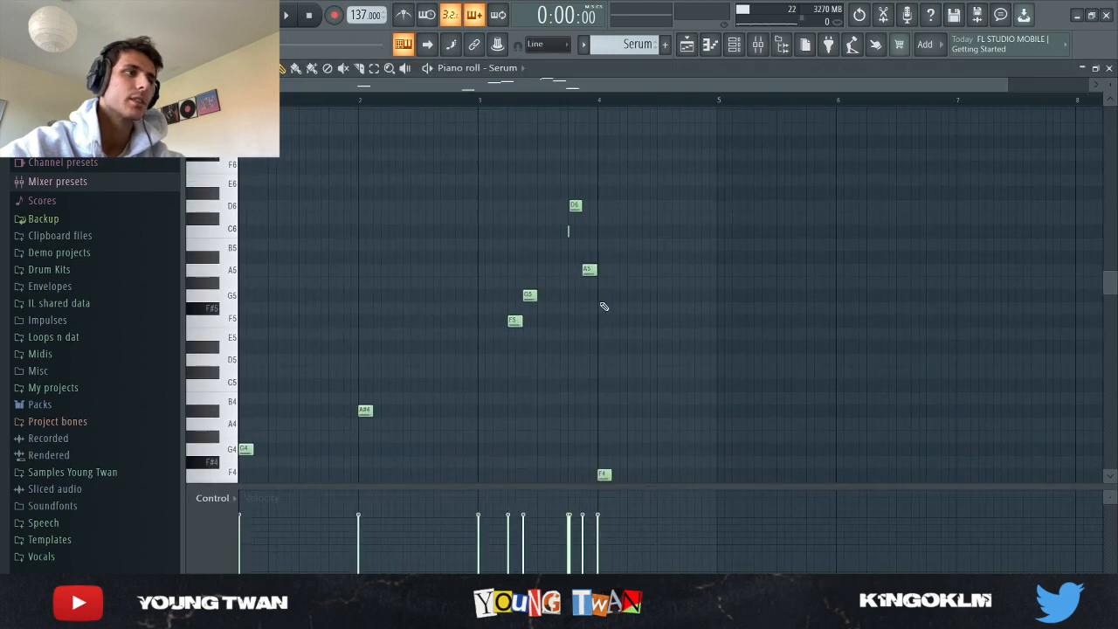
{"action": "scroll", "coordinate": [423, 280], "scroll_direction": "up", "scroll_amount": 2}
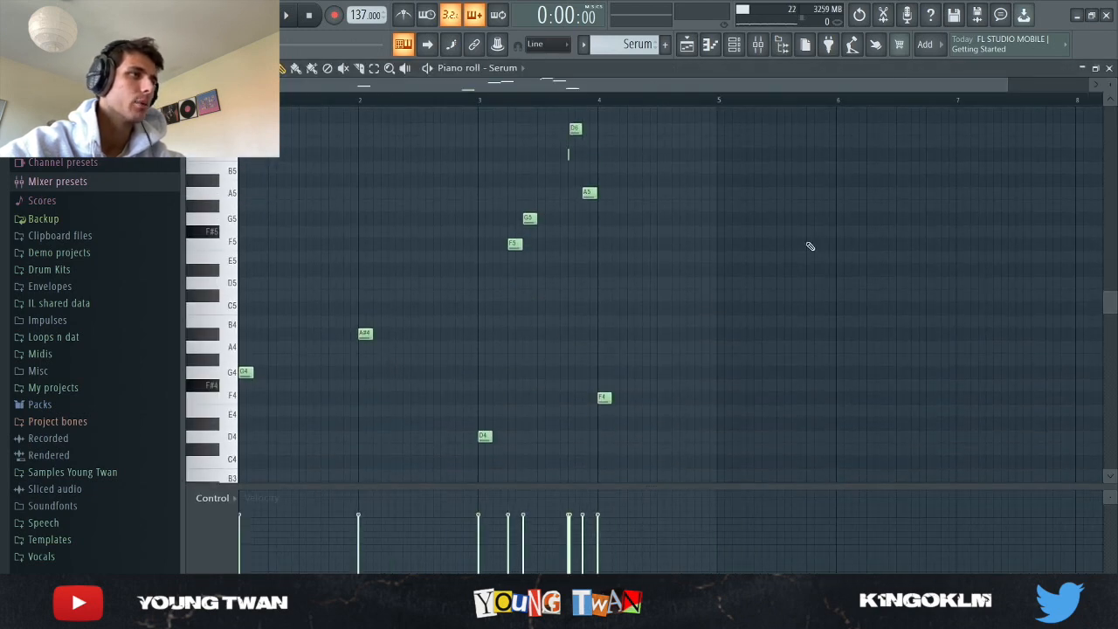
{"action": "key", "text": "space"}
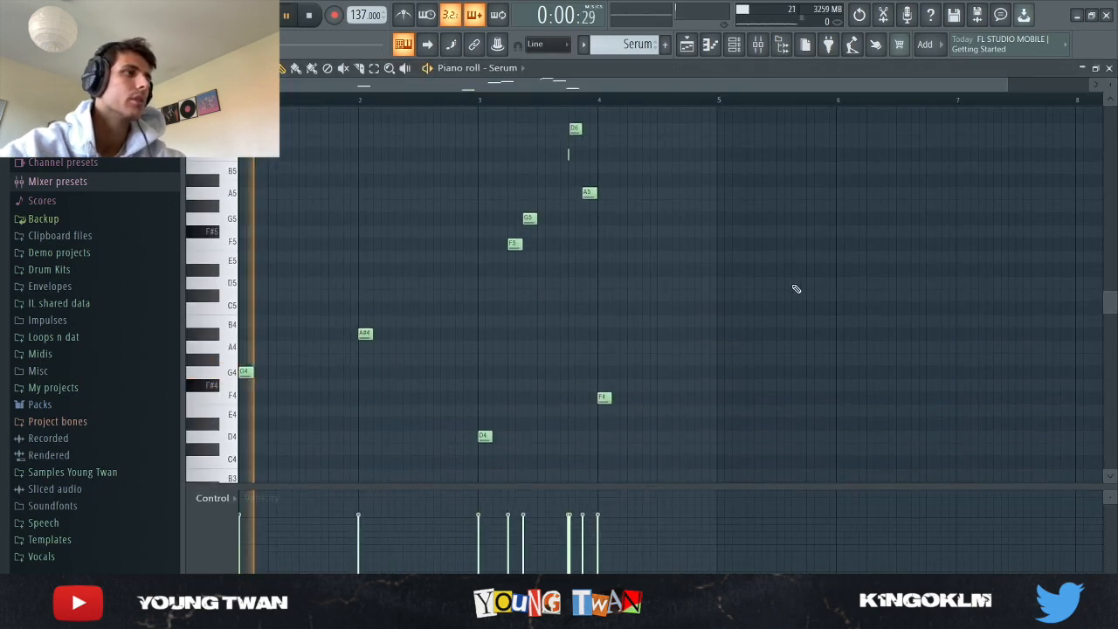
- Stop the Serum playback and check the WaveShell effect on Serum's mixer track
{"action": "left_click", "coordinate": [758, 45]}
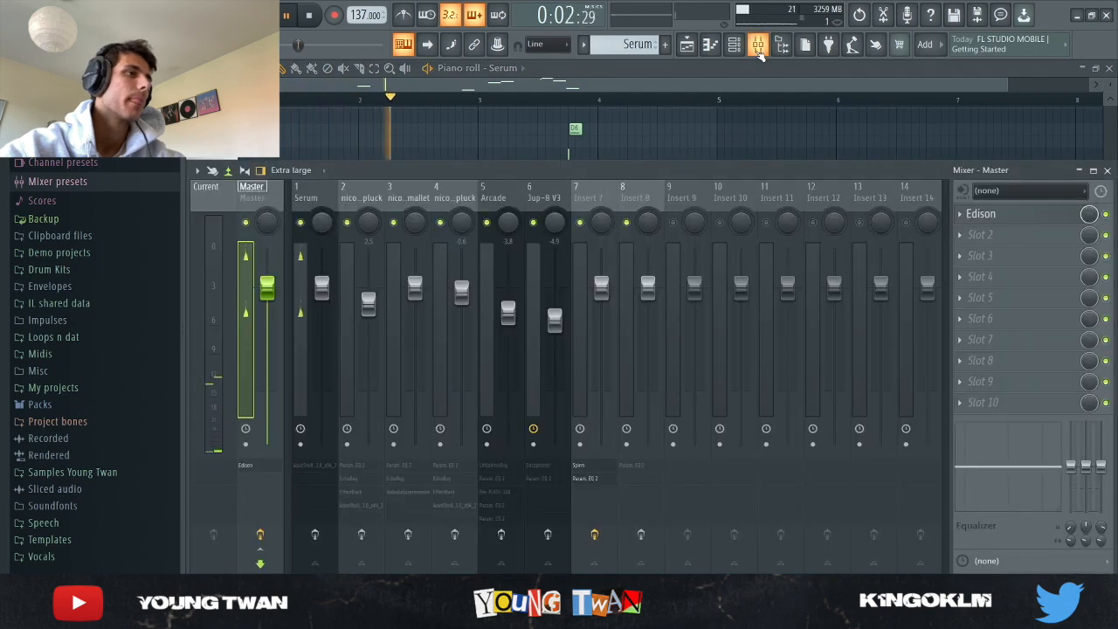
{"action": "left_click", "coordinate": [758, 47]}
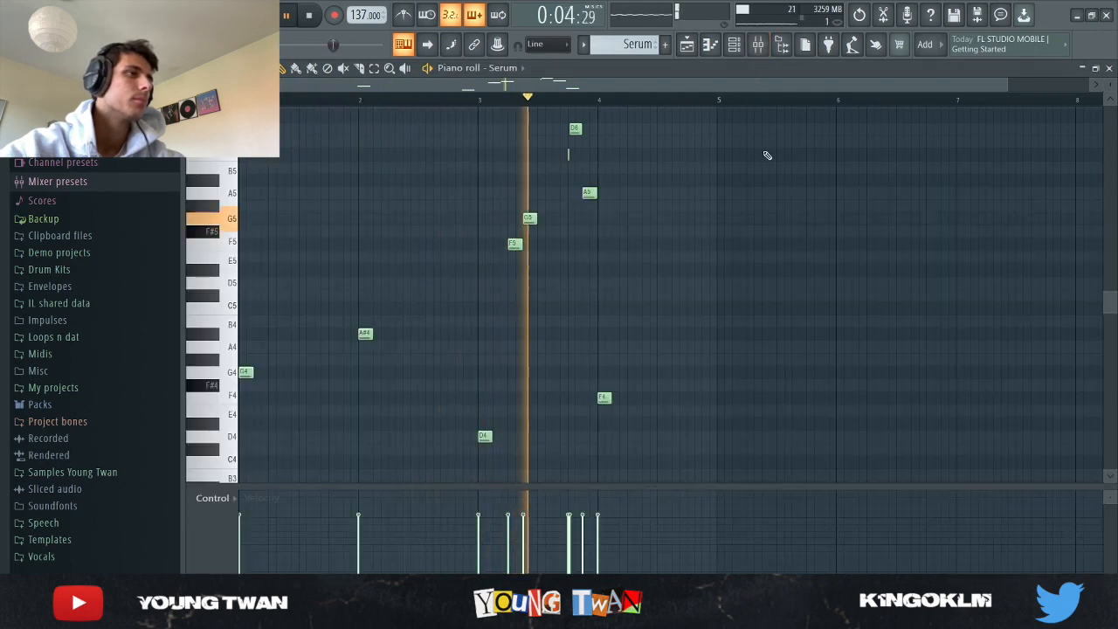
{"action": "left_click", "coordinate": [758, 46]}
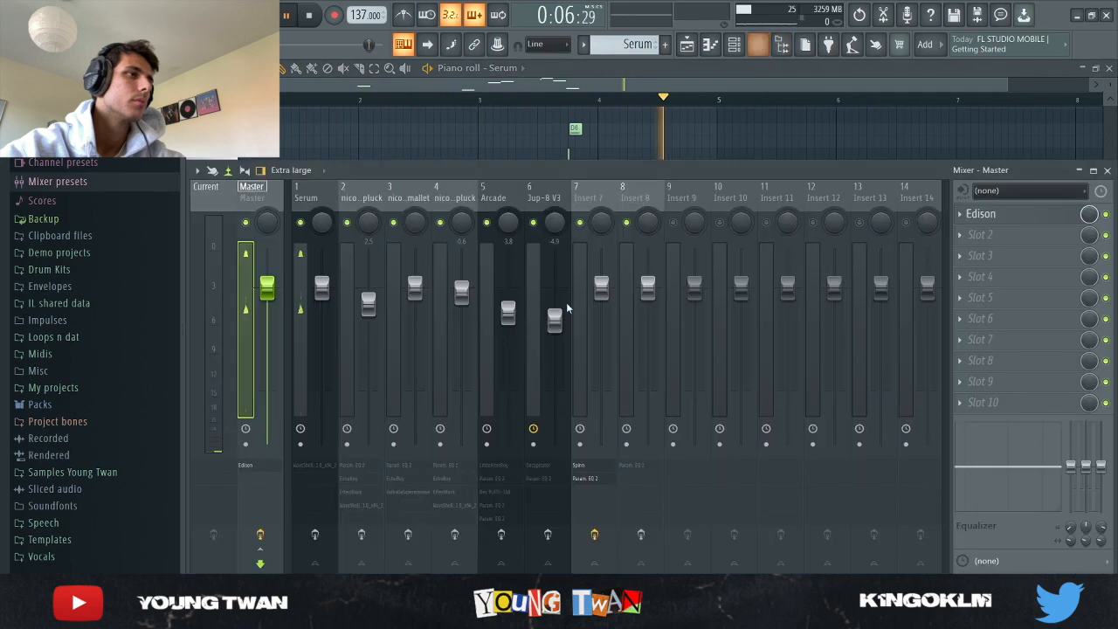
{"action": "key", "text": "space"}
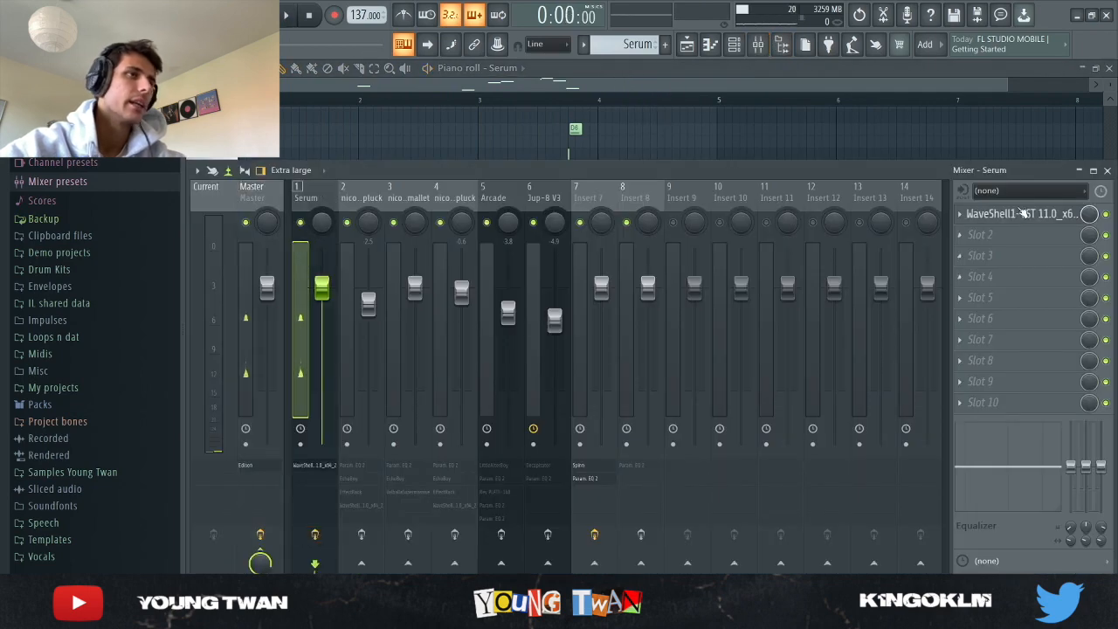
{"action": "left_click", "coordinate": [1023, 213]}
{"action": "left_click", "coordinate": [1019, 215]}
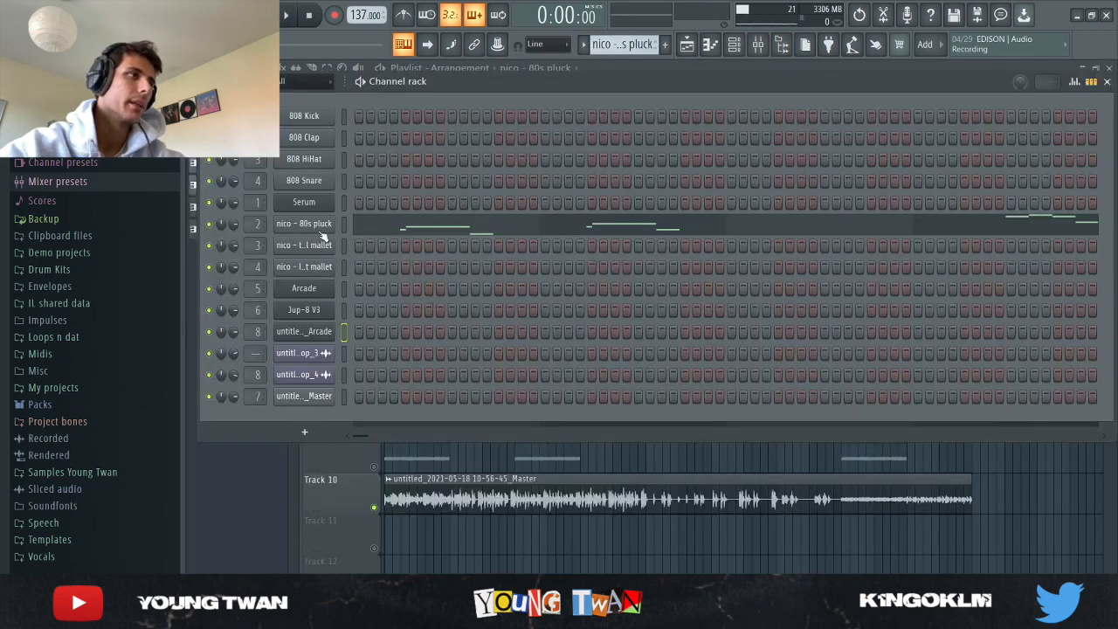
- View the nico - 80s pluck channel's sample settings, and play its melody in the piano roll
{"action": "left_click", "coordinate": [303, 226]}
{"action": "left_click_drag", "start_coordinate": [365, 141], "coordinate": [535, 136]}
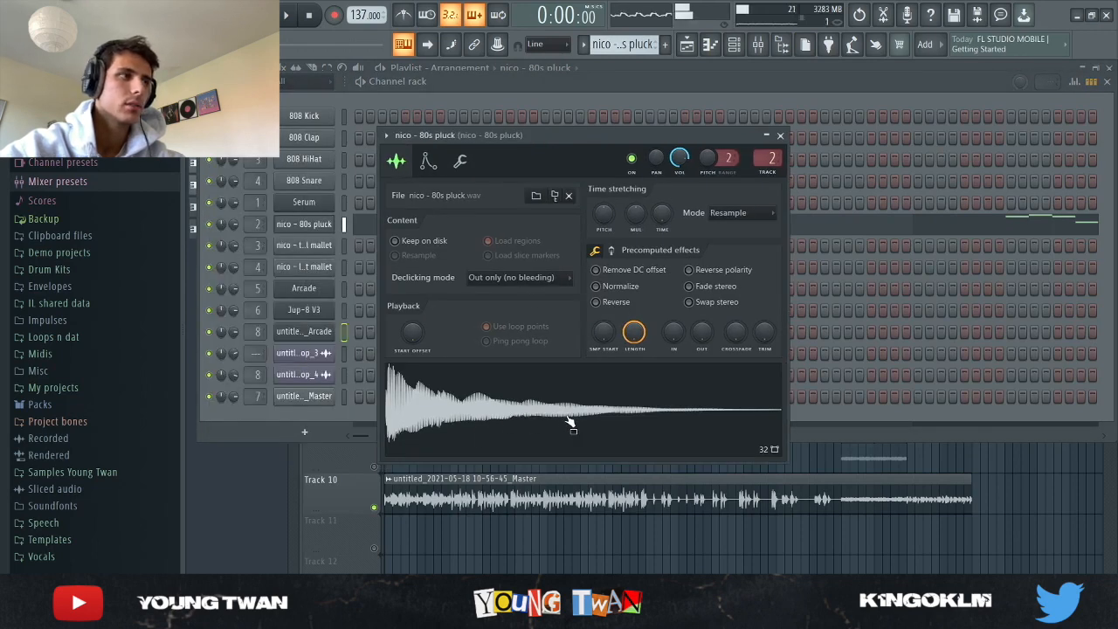
{"action": "left_click", "coordinate": [314, 226]}
{"action": "left_click", "coordinate": [392, 231]}
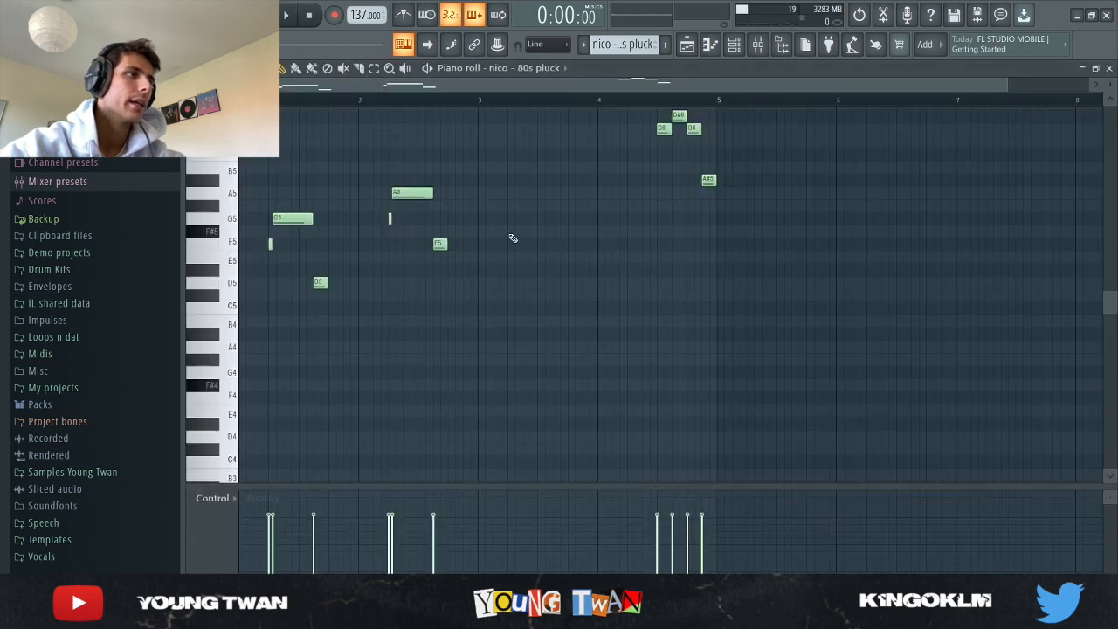
{"action": "scroll", "coordinate": [739, 307], "scroll_direction": "up", "scroll_amount": 3}
{"action": "key", "text": "space"}
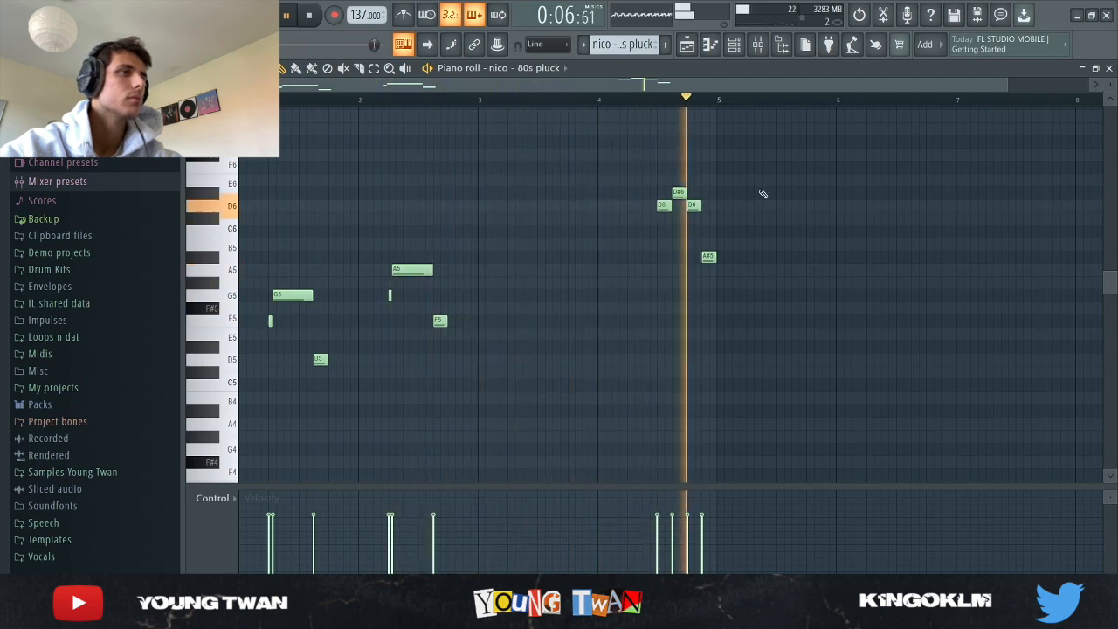
{"action": "key", "text": "space"}
- Examine the Fruity parametric EQ 2 curve on the 80s pluck's mixer track 2 and close it
{"action": "left_click", "coordinate": [759, 47]}
{"action": "left_click", "coordinate": [363, 201]}
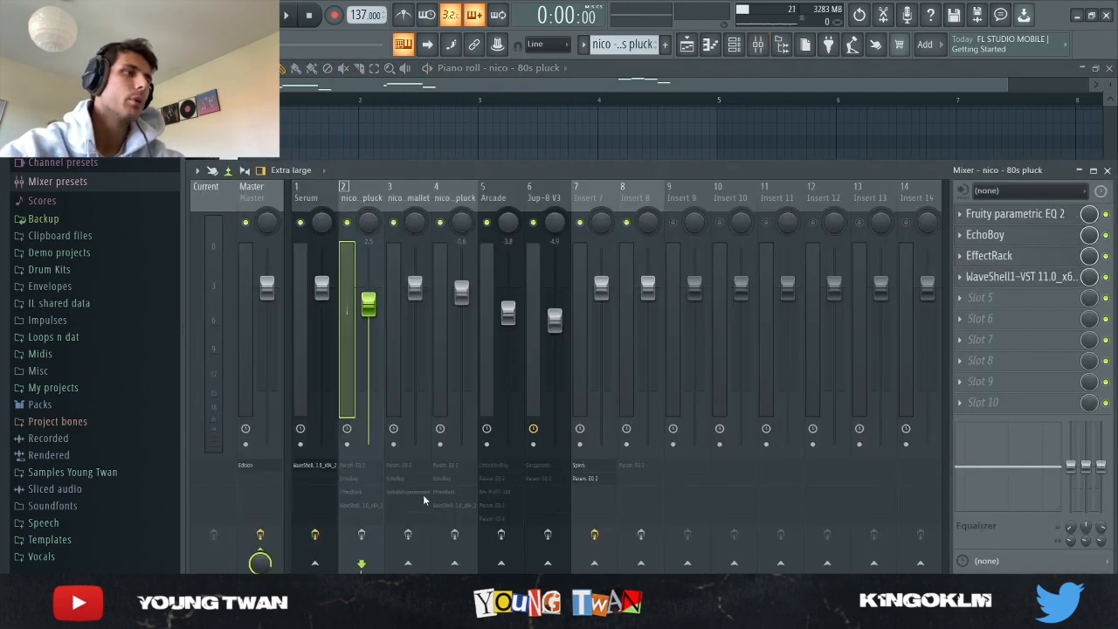
{"action": "left_click", "coordinate": [1011, 217]}
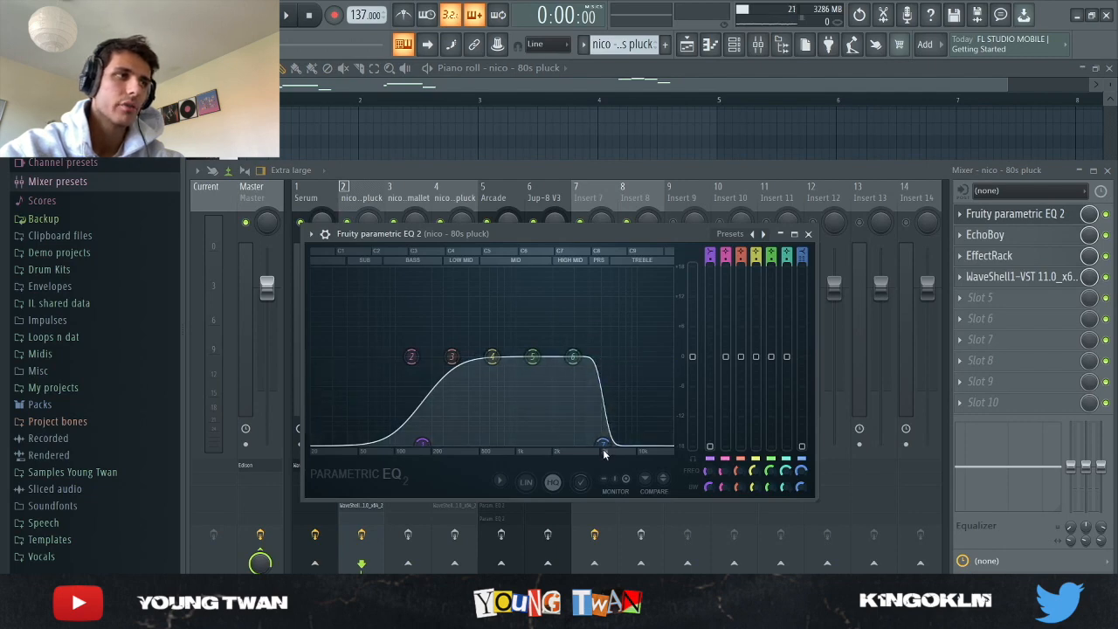
{"action": "left_click", "coordinate": [809, 234]}
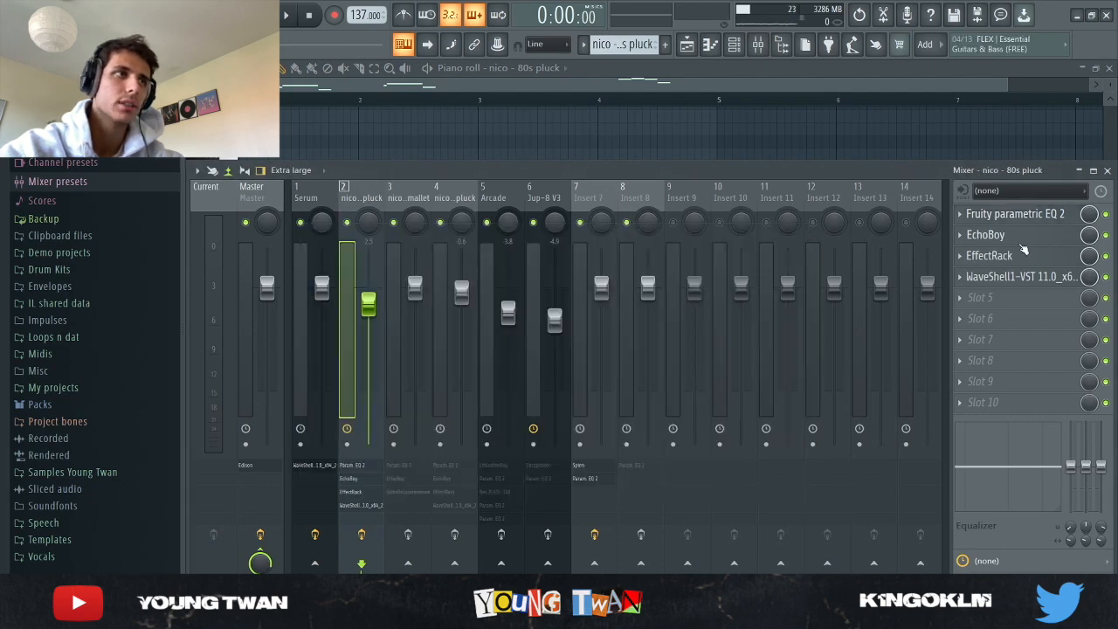
- Examine the EchoBoy, EffectRack and S1 Stereo Imager settings on the 80s pluck's mixer track, closing each one
{"action": "left_click", "coordinate": [1025, 245]}
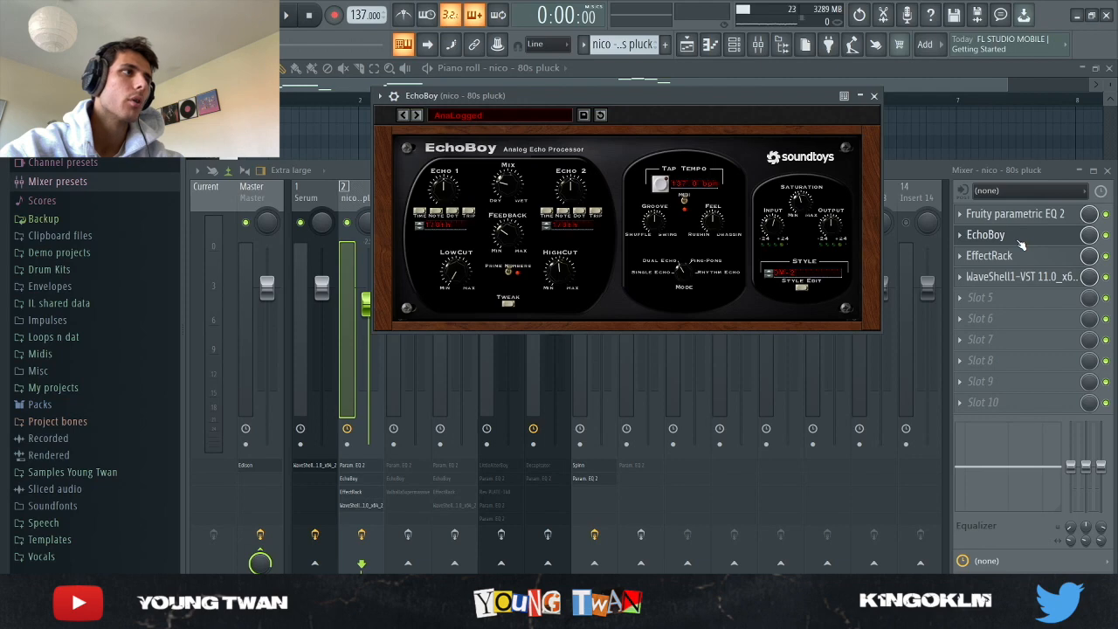
{"action": "left_click", "coordinate": [985, 236]}
{"action": "left_click", "coordinate": [1000, 257]}
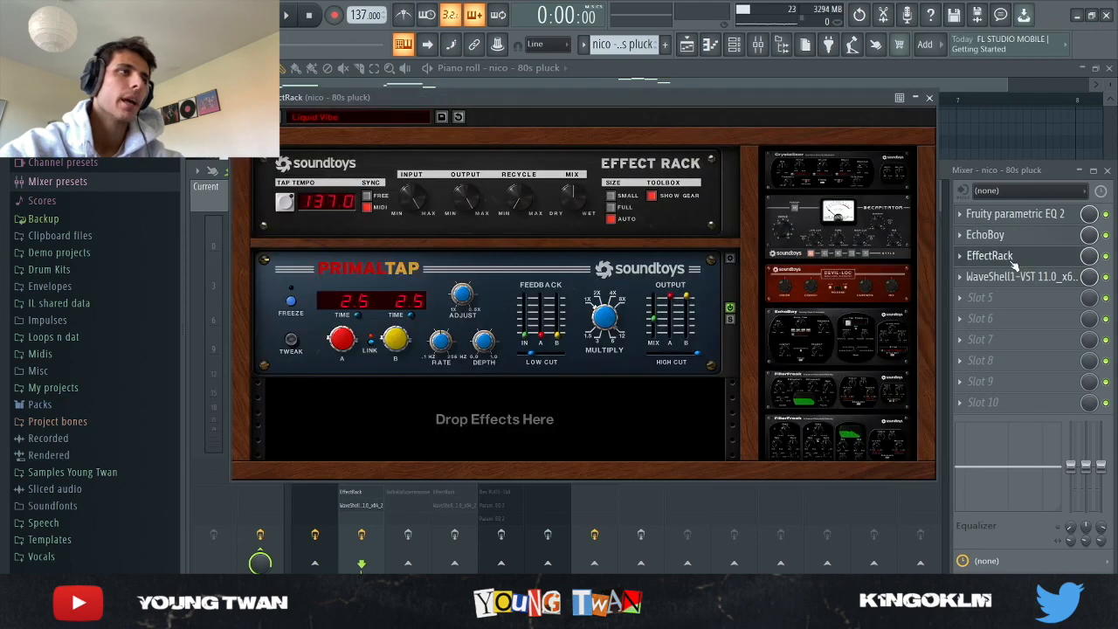
{"action": "left_click", "coordinate": [1016, 260]}
{"action": "left_click", "coordinate": [1012, 276]}
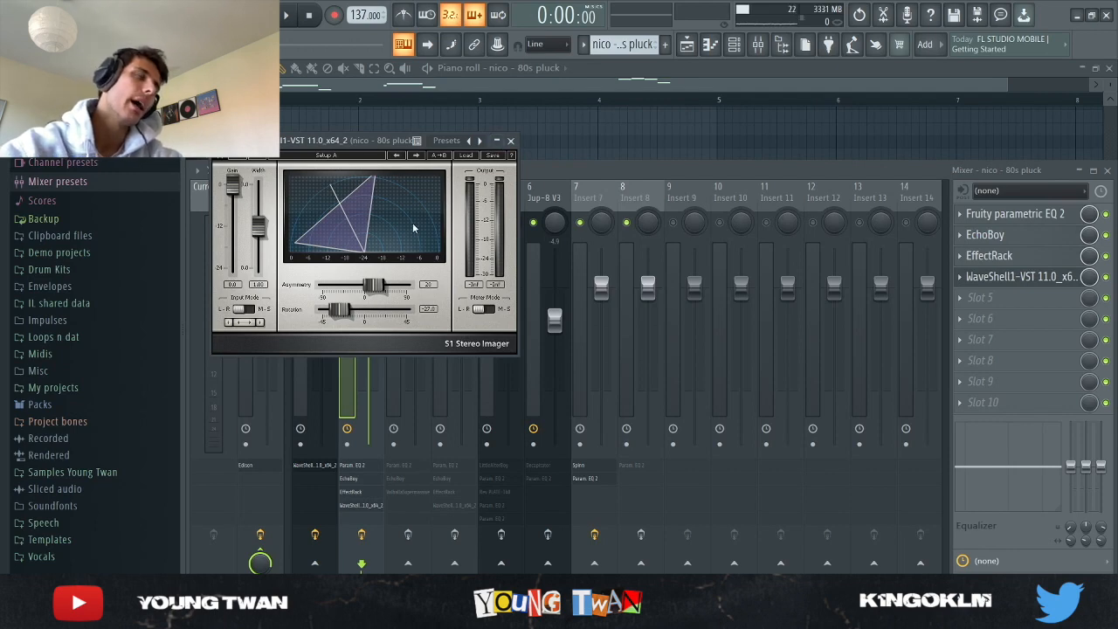
{"action": "left_click", "coordinate": [512, 141]}
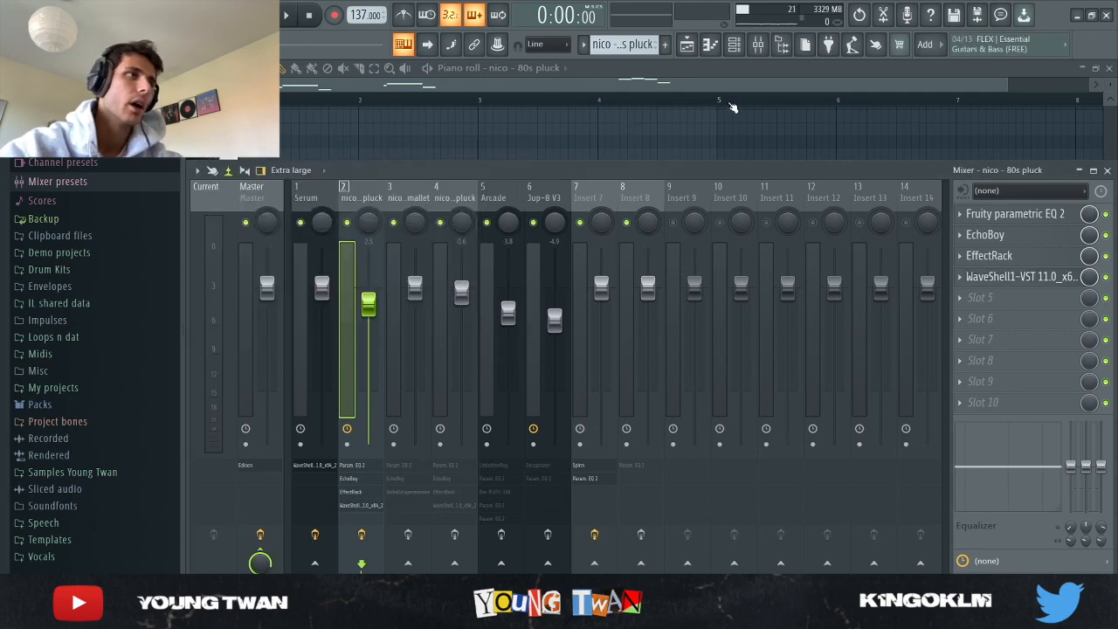
- Open the nico - latest mallet channel's settings and show its sample waveform
{"action": "left_click", "coordinate": [734, 45]}
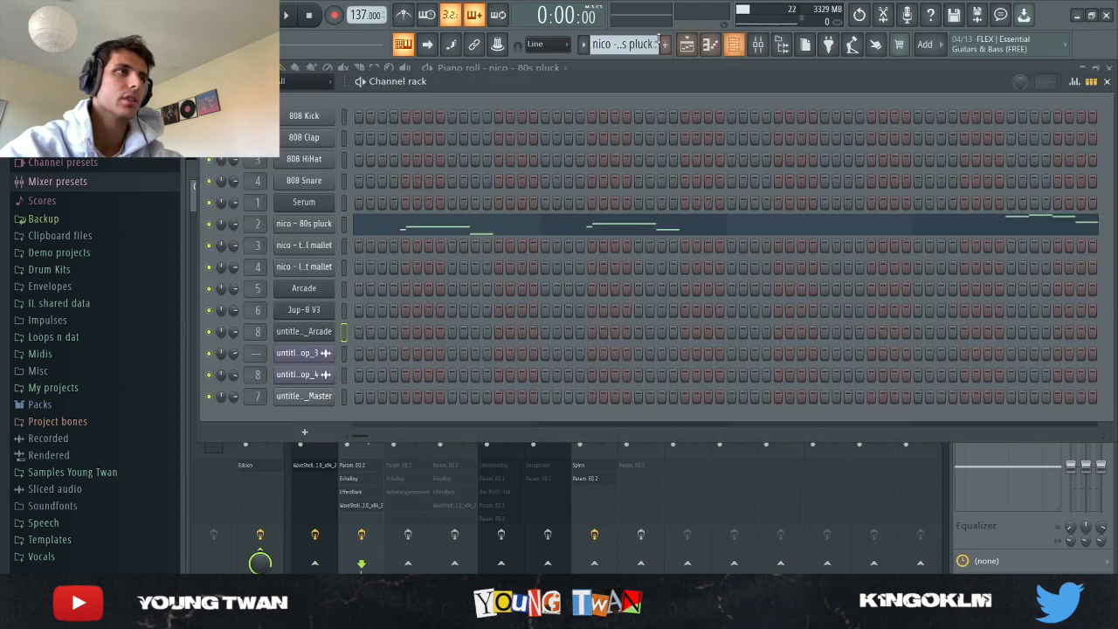
{"action": "scroll", "coordinate": [626, 44], "scroll_direction": "down", "scroll_amount": 2}
{"action": "left_click", "coordinate": [321, 266]}
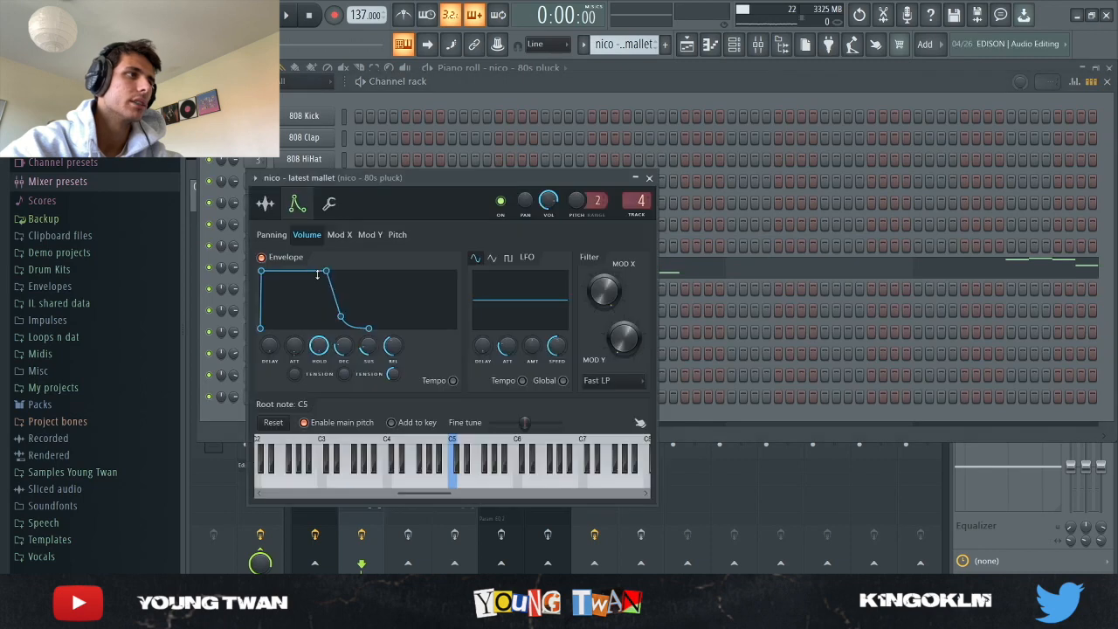
{"action": "left_click_drag", "start_coordinate": [362, 181], "coordinate": [474, 148]}
{"action": "left_click", "coordinate": [377, 170]}
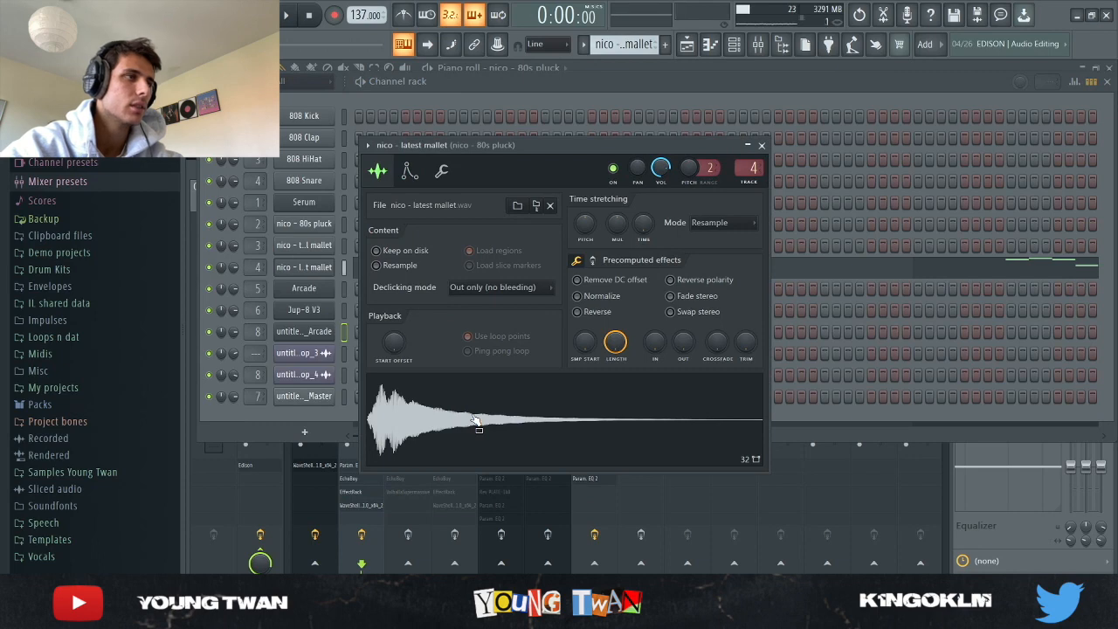
- Open the latest mallet's notes in the piano roll and listen to the melody
{"action": "left_click", "coordinate": [303, 273]}
{"action": "left_click", "coordinate": [375, 274]}
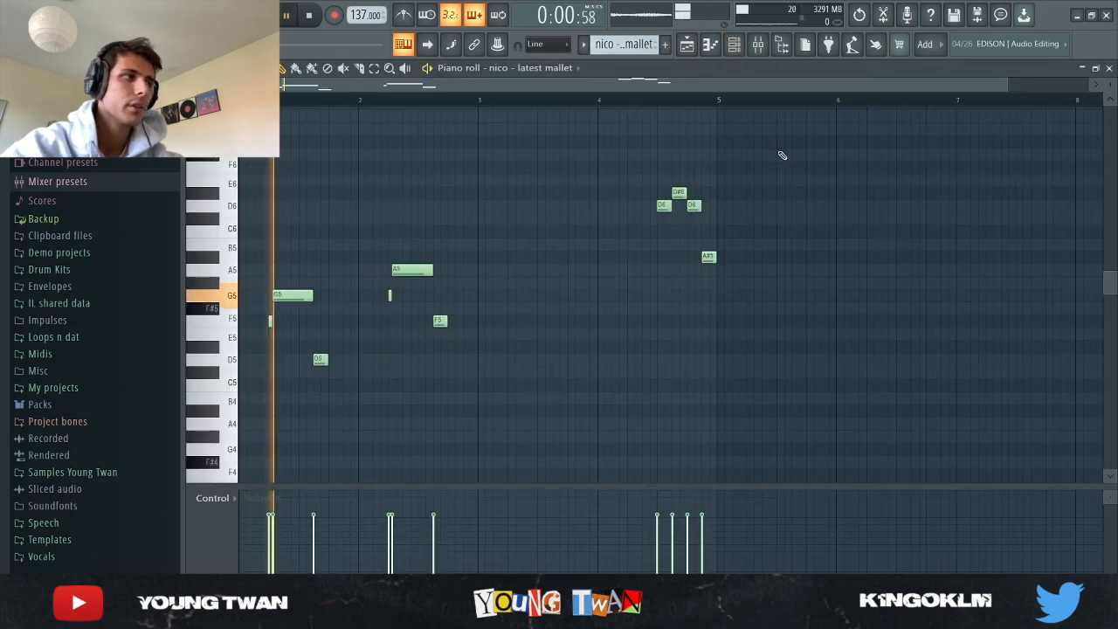
{"action": "left_click", "coordinate": [758, 46]}
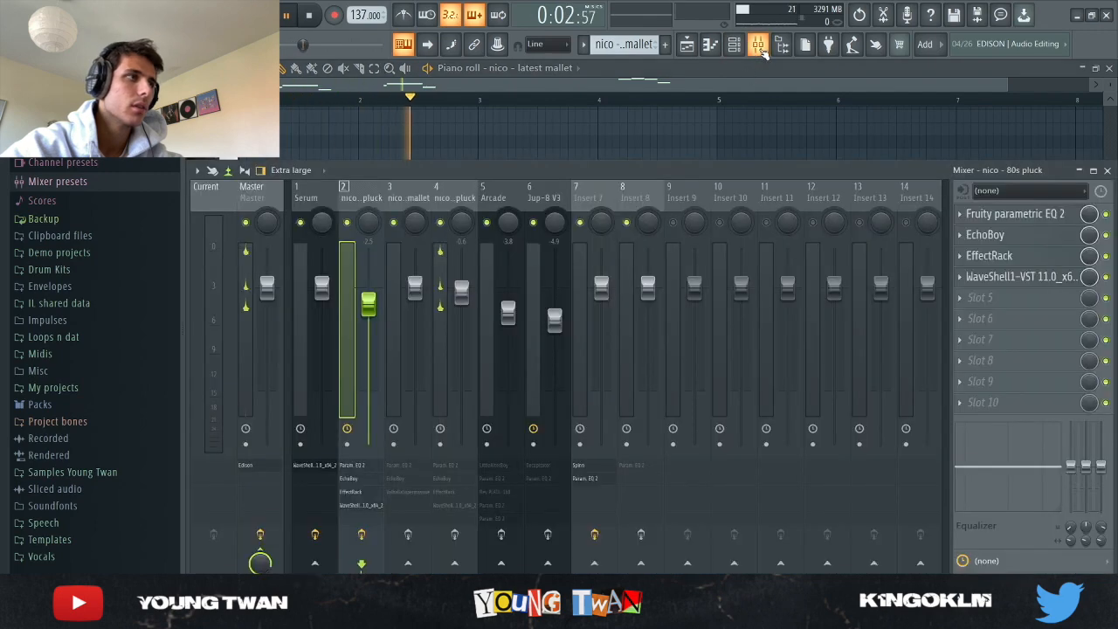
{"action": "left_click", "coordinate": [510, 131]}
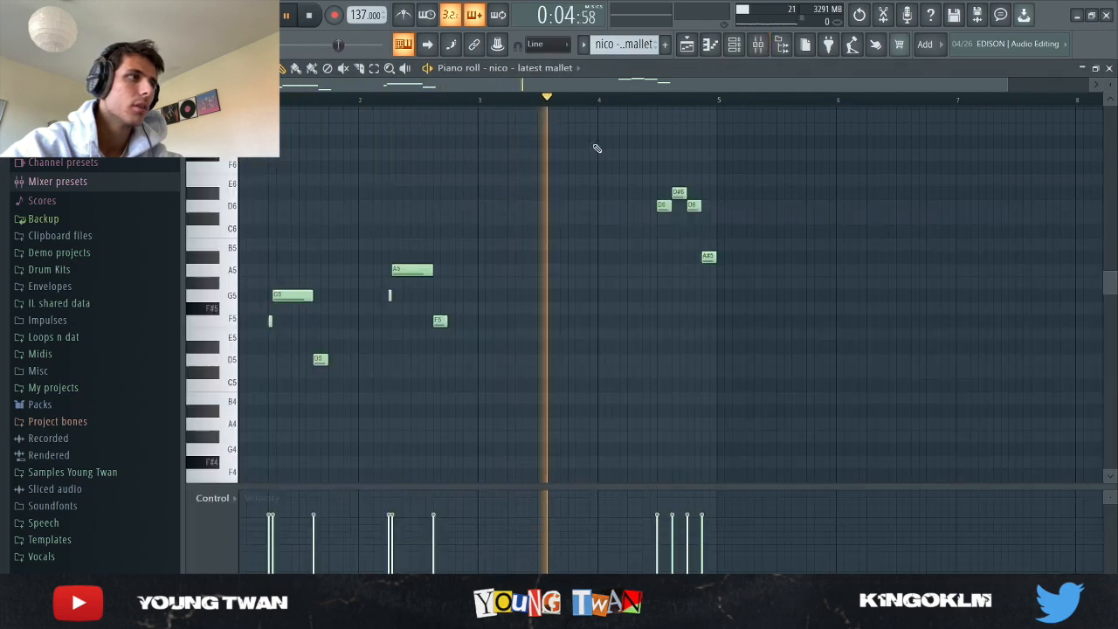
- Examine the S1 Stereo Imager settings on the latest mallet's mixer track 4, and close the plugin and mixer
{"action": "left_click", "coordinate": [758, 43]}
{"action": "left_click", "coordinate": [421, 200]}
{"action": "left_click", "coordinate": [452, 234]}
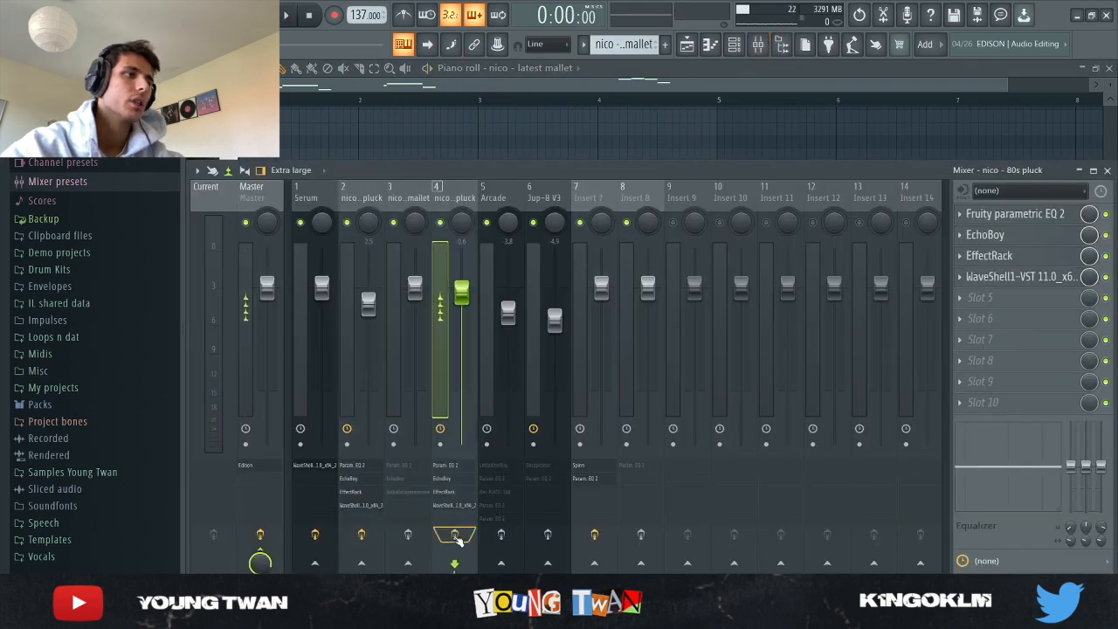
{"action": "left_click", "coordinate": [1022, 276]}
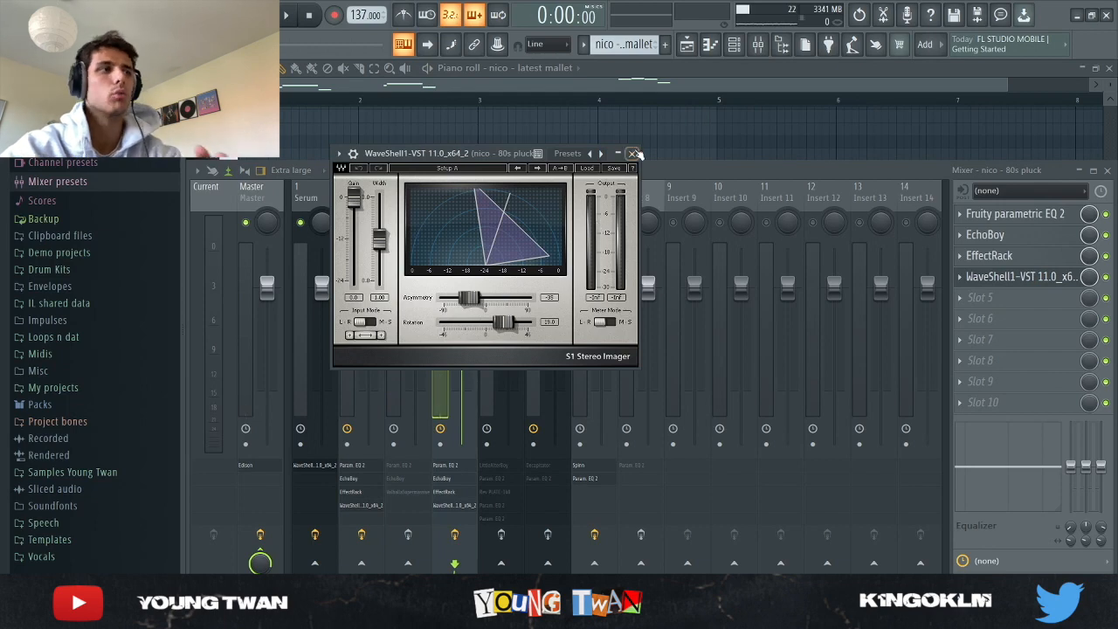
{"action": "left_click", "coordinate": [634, 153]}
{"action": "key", "text": "F9"}
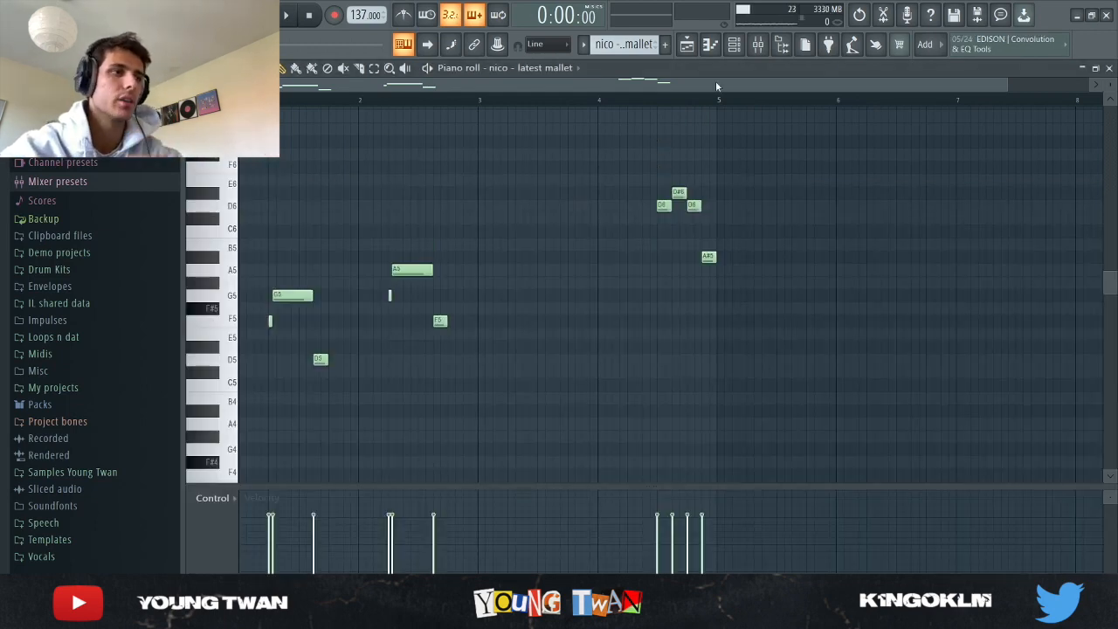
- Open the nico - territorial mallet channel's sample settings from the channel rack
{"action": "left_click", "coordinate": [734, 45]}
{"action": "scroll", "coordinate": [621, 44], "scroll_direction": "up", "scroll_amount": 2}
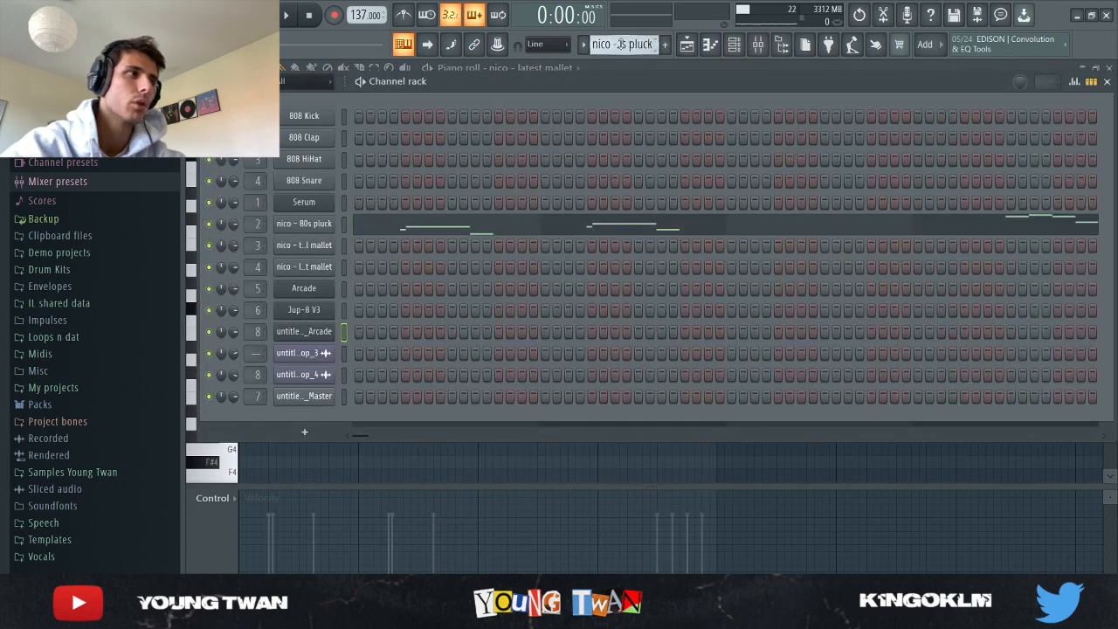
{"action": "scroll", "coordinate": [626, 43], "scroll_direction": "down", "scroll_amount": 1}
{"action": "left_click", "coordinate": [320, 248]}
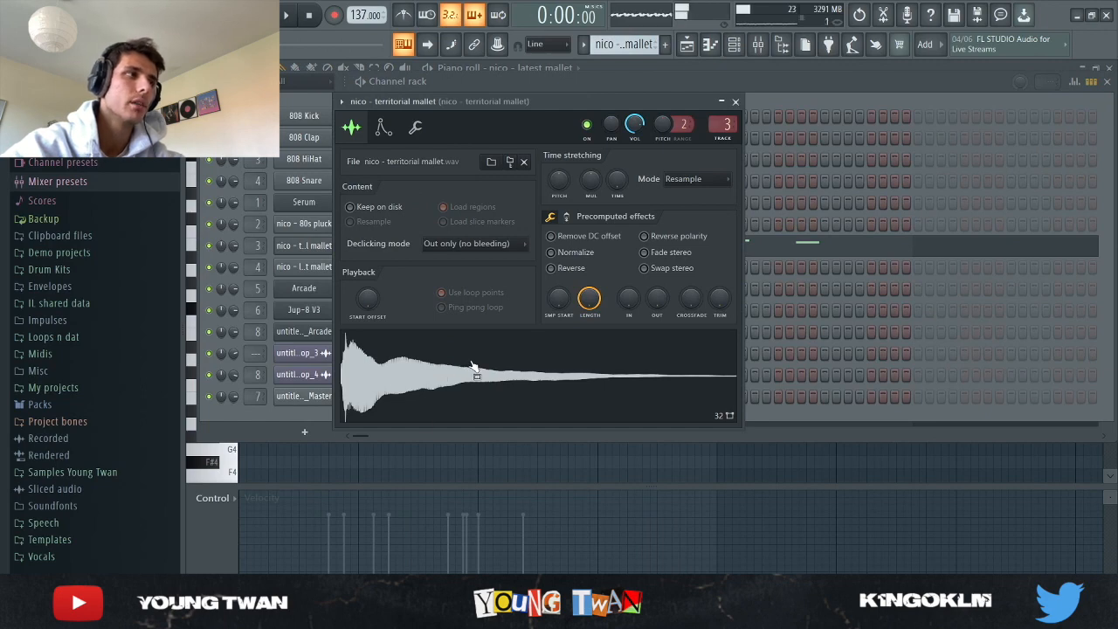
- Close the sample settings, open the territorial mallet's notes in the piano roll and listen to the melody
{"action": "left_click", "coordinate": [314, 249]}
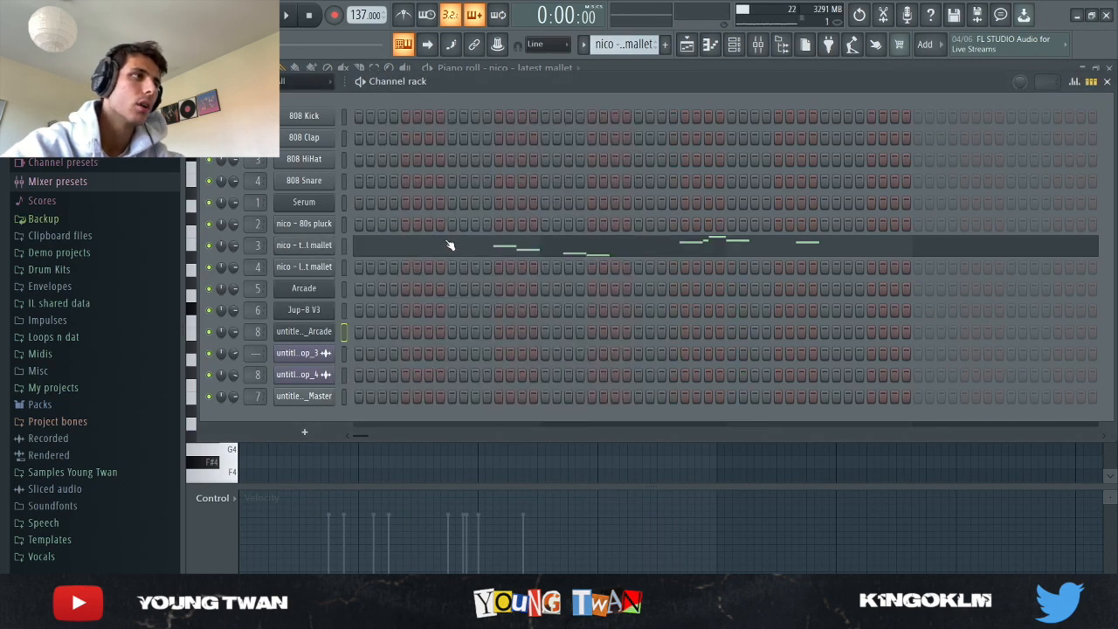
{"action": "left_click", "coordinate": [450, 241]}
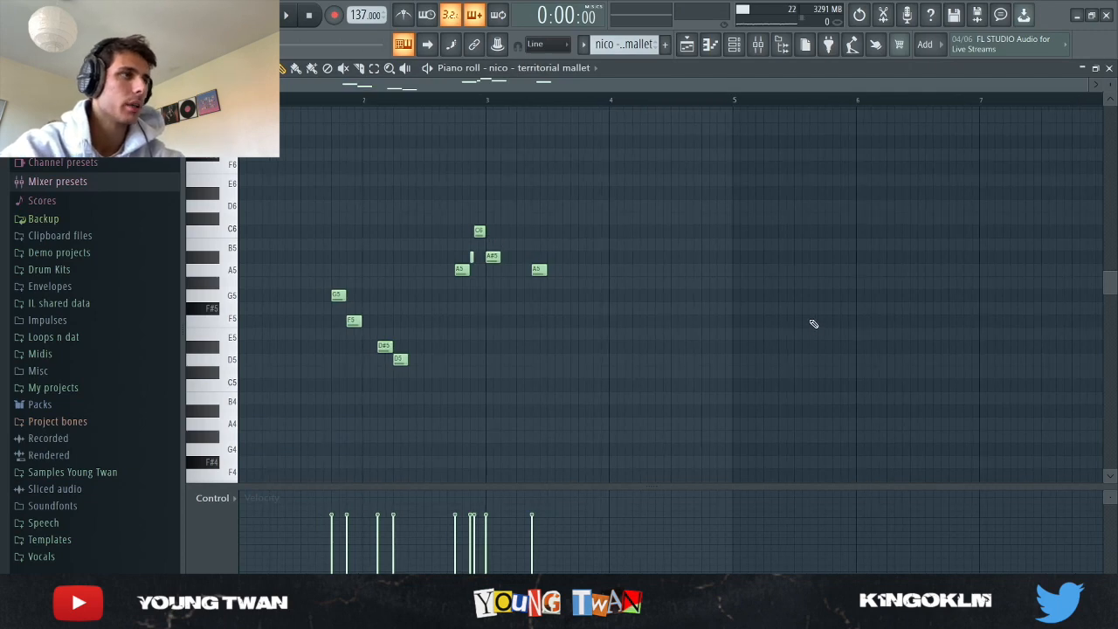
{"action": "scroll", "coordinate": [821, 324], "scroll_direction": "up", "scroll_amount": 1}
{"action": "key", "text": "space"}
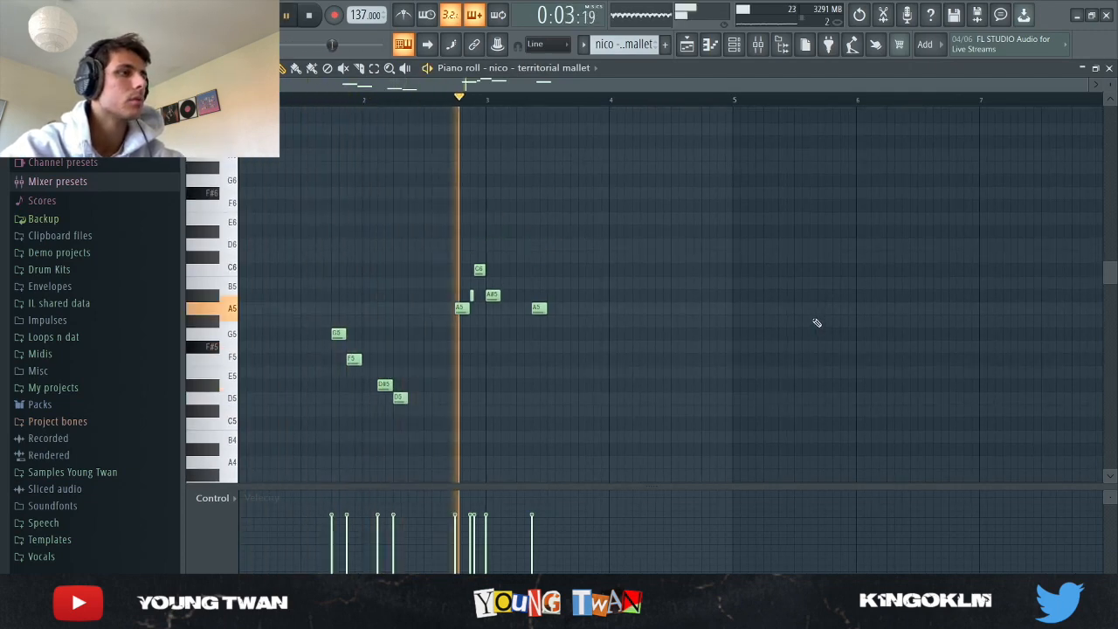
{"action": "key", "text": "space"}
- Examine the Fruity parametric EQ 2 and EchoBoy settings on the territorial mallet's mixer track 3
{"action": "key", "text": "F9"}
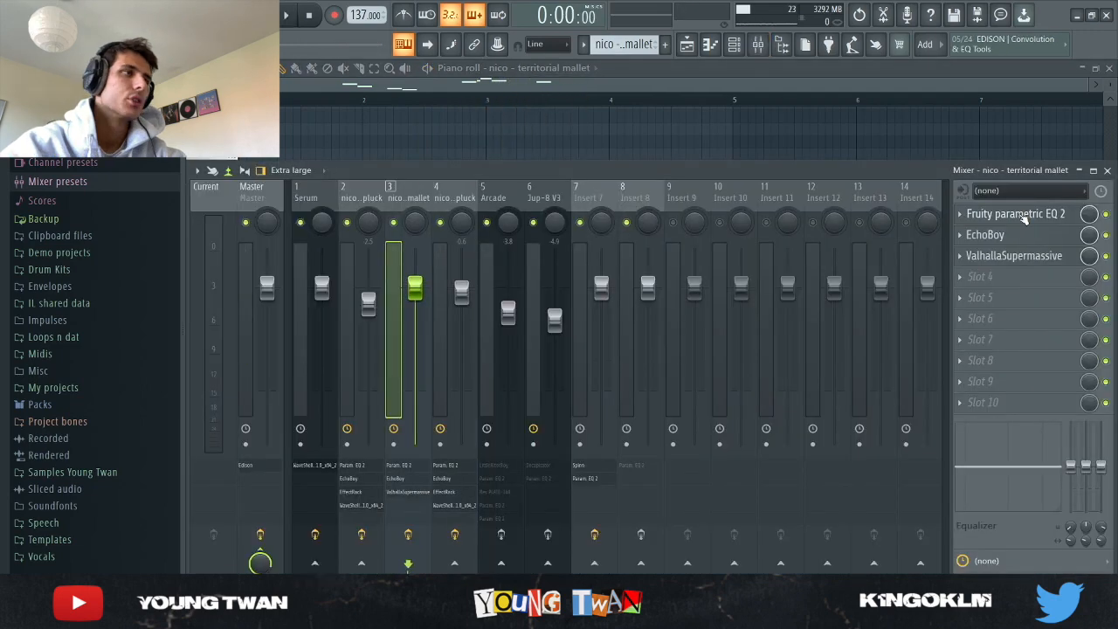
{"action": "left_click", "coordinate": [1025, 217]}
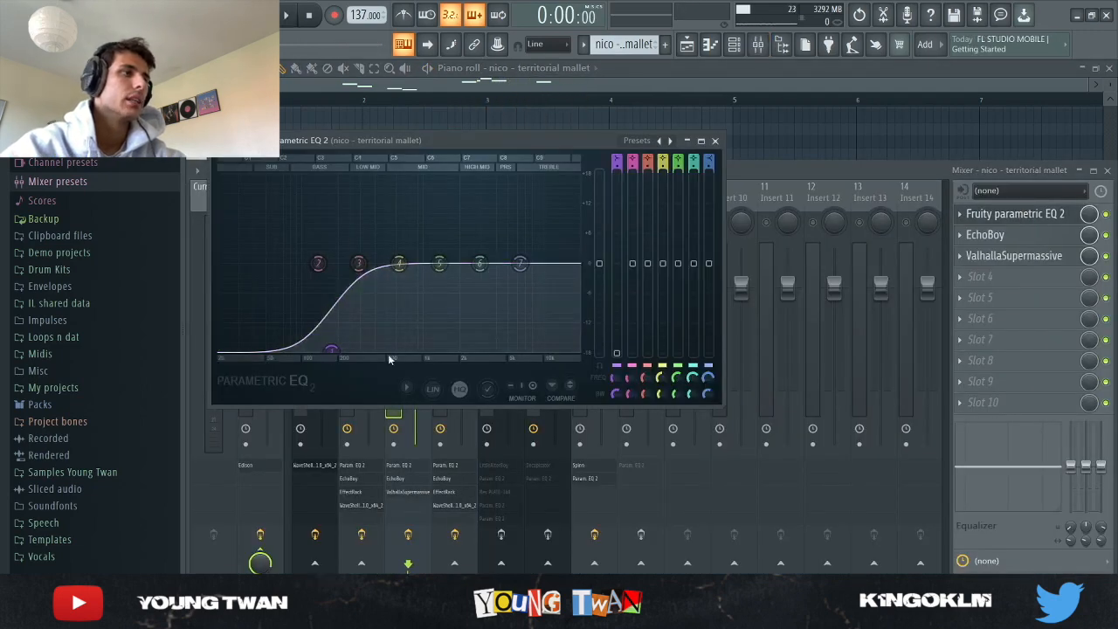
{"action": "left_click", "coordinate": [717, 141]}
{"action": "left_click", "coordinate": [1004, 236]}
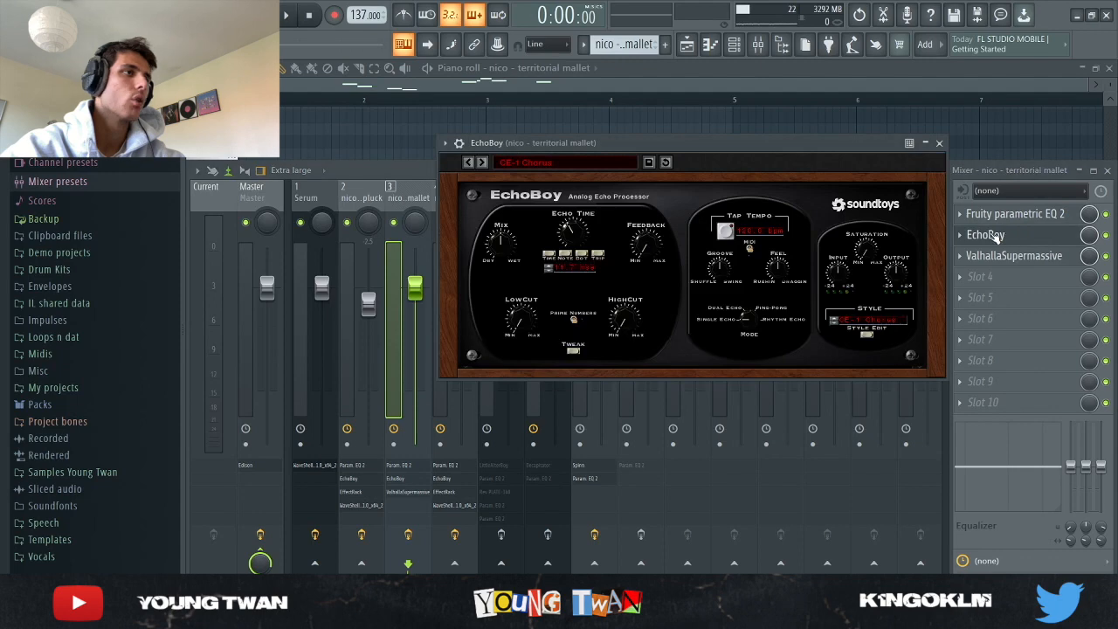
{"action": "left_click", "coordinate": [1019, 237]}
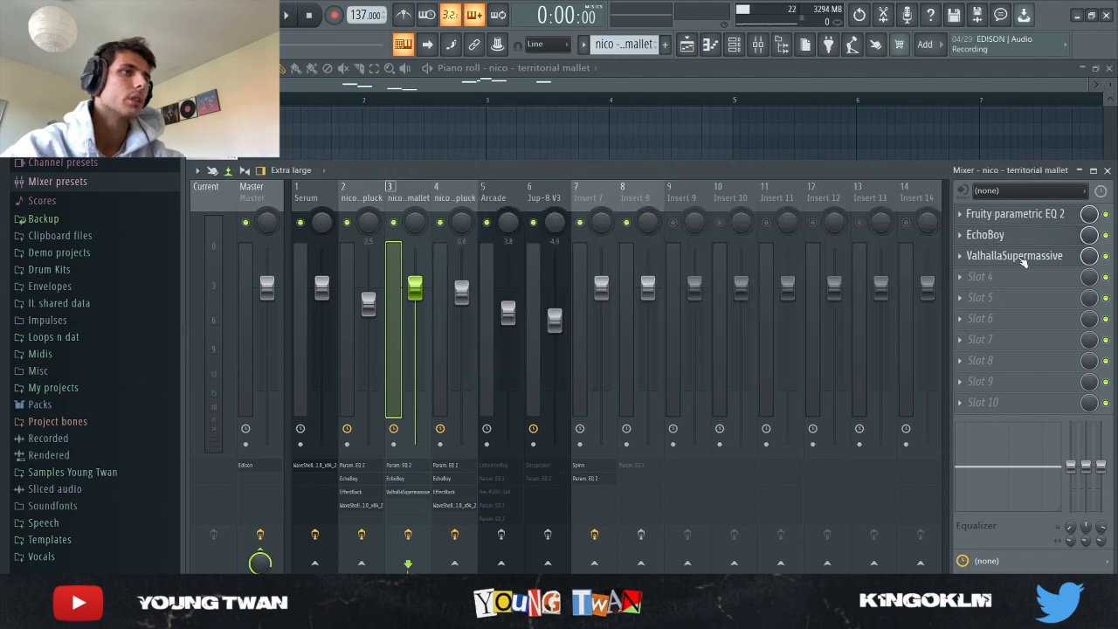
- Examine the ValhallaSupermassive settings on the territorial mallet's mixer track, and close the plugin and mixer
{"action": "left_click", "coordinate": [1017, 256]}
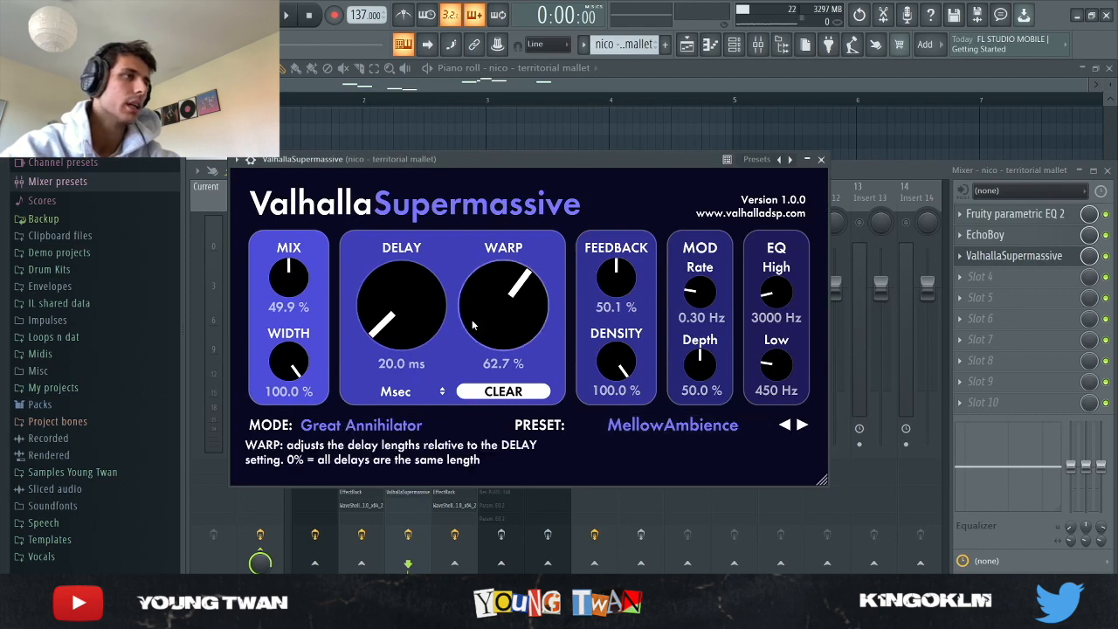
{"action": "left_click", "coordinate": [822, 159]}
{"action": "left_click", "coordinate": [750, 129]}
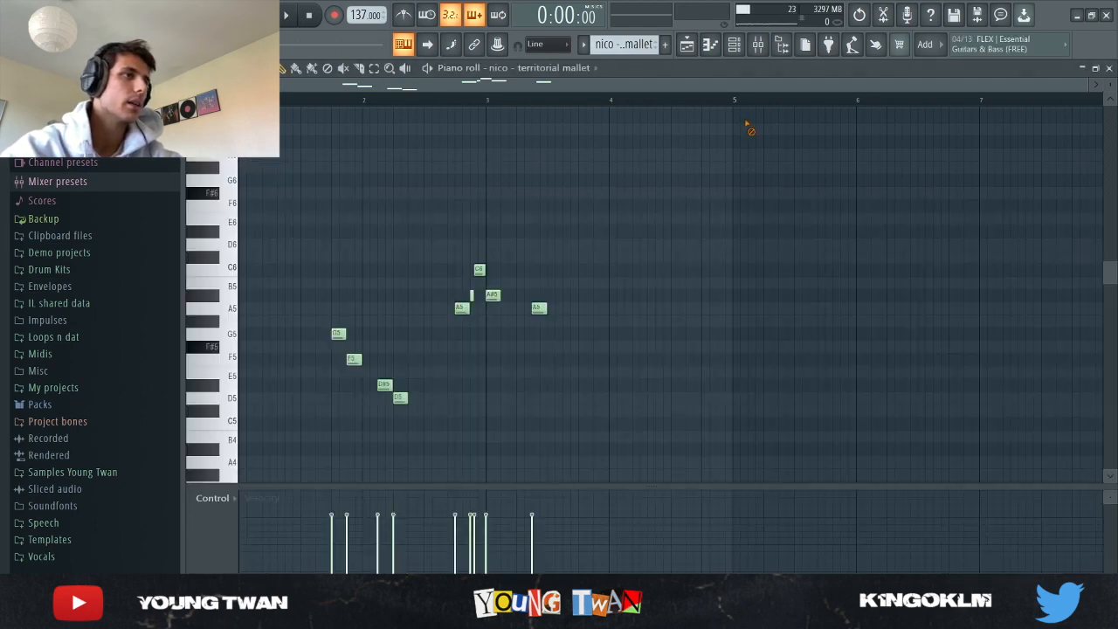
- Play the territorial mallet melody with its mixer track in view, and return to the piano roll
{"action": "left_click", "coordinate": [766, 52]}
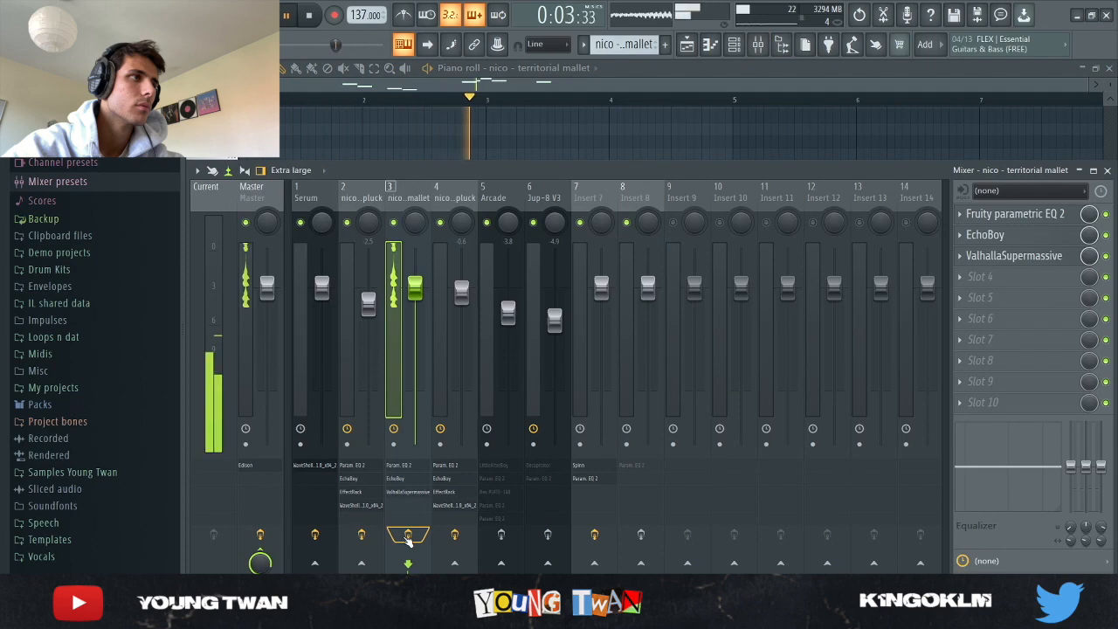
{"action": "left_click", "coordinate": [718, 141]}
{"action": "key", "text": "space"}
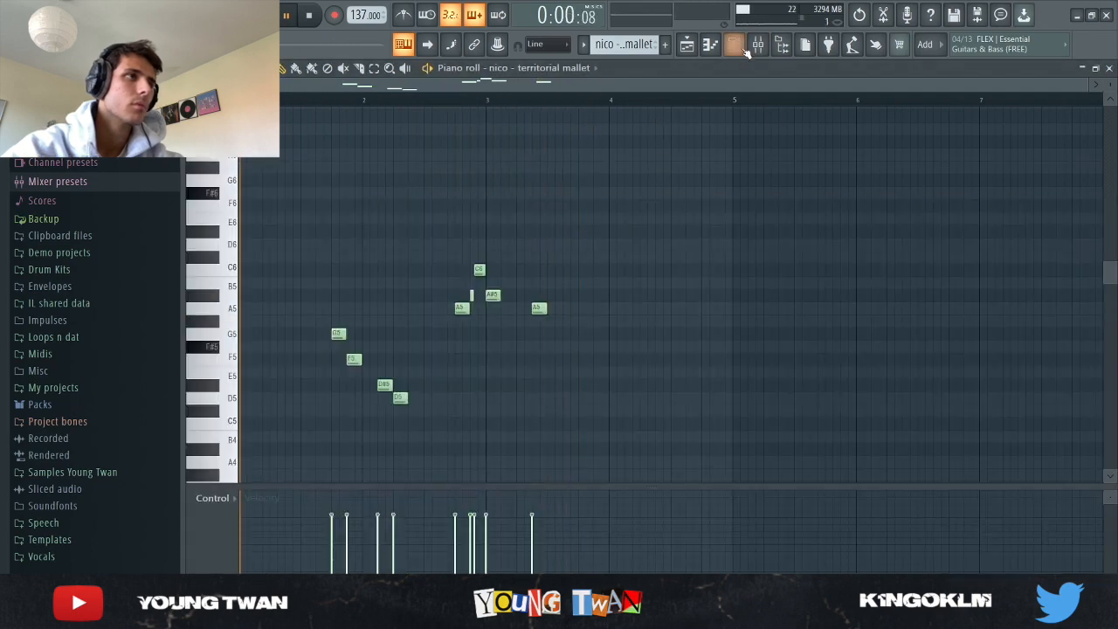
- Open the Arcade instrument from the channel rack, bring its window fully into view and check its session key choices
{"action": "key", "text": "F6"}
{"action": "key", "text": "KP_Add"}
{"action": "key", "text": "KP_Add"}
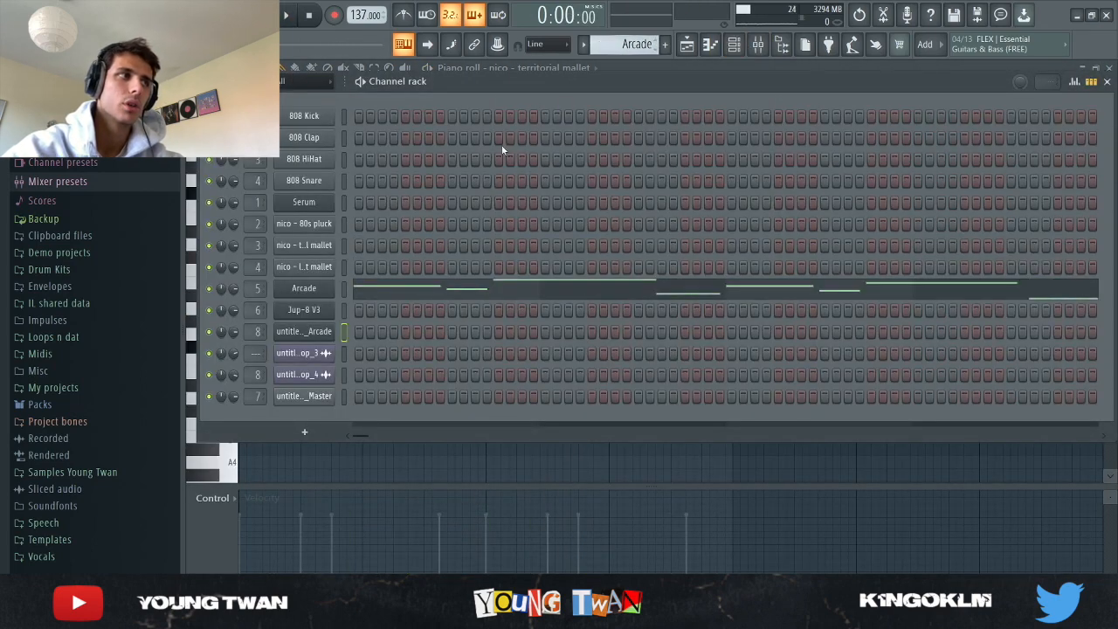
{"action": "left_click", "coordinate": [305, 288]}
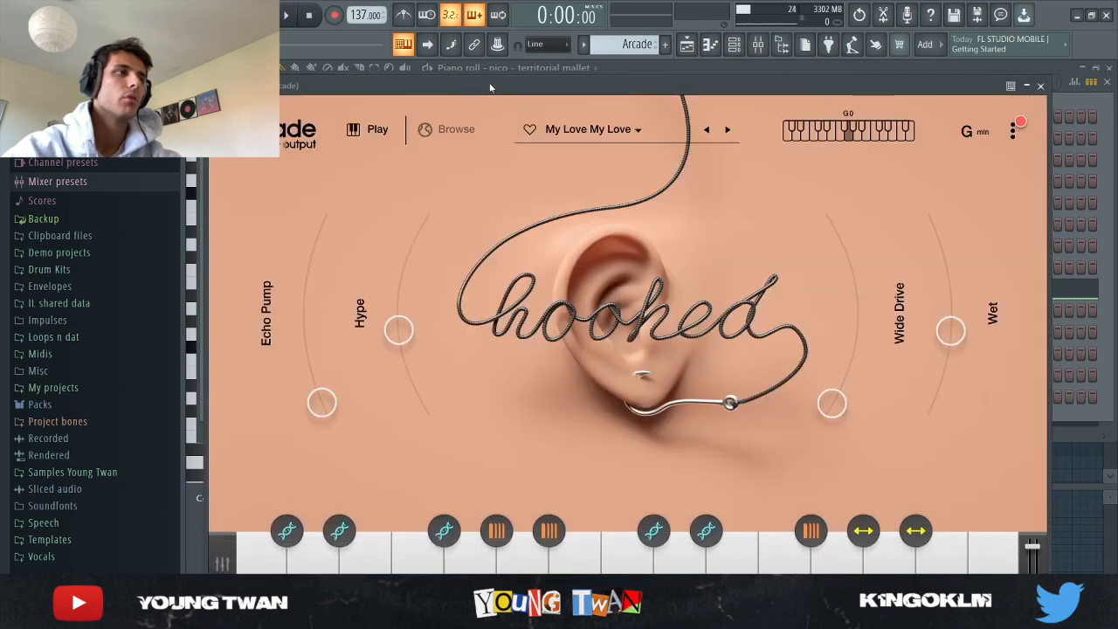
{"action": "left_click_drag", "start_coordinate": [490, 87], "coordinate": [504, 82]}
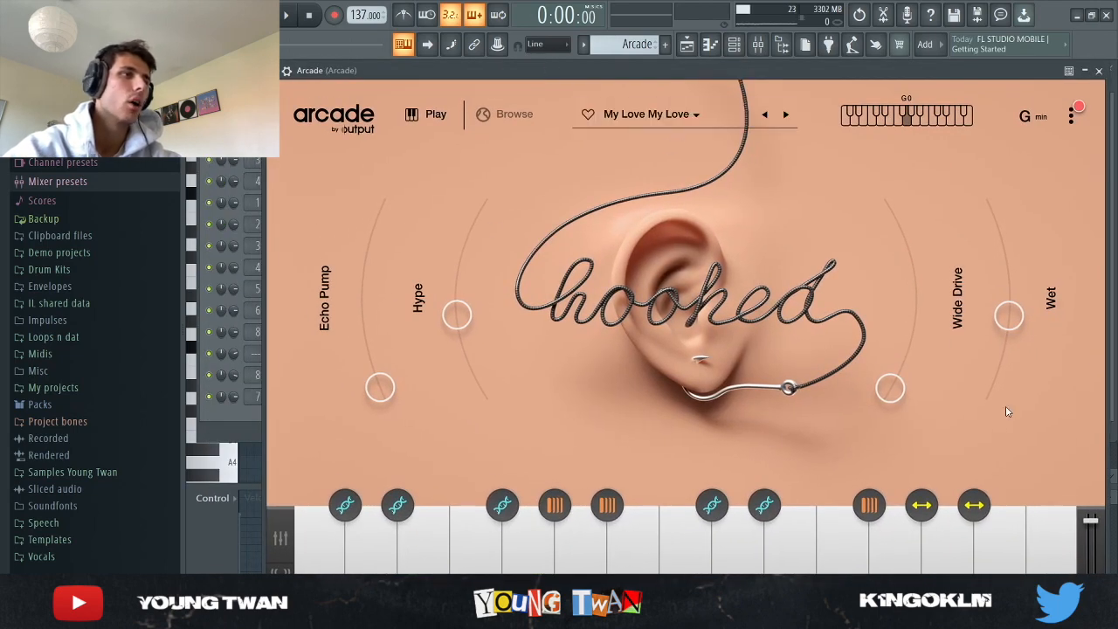
{"action": "left_click", "coordinate": [1037, 119]}
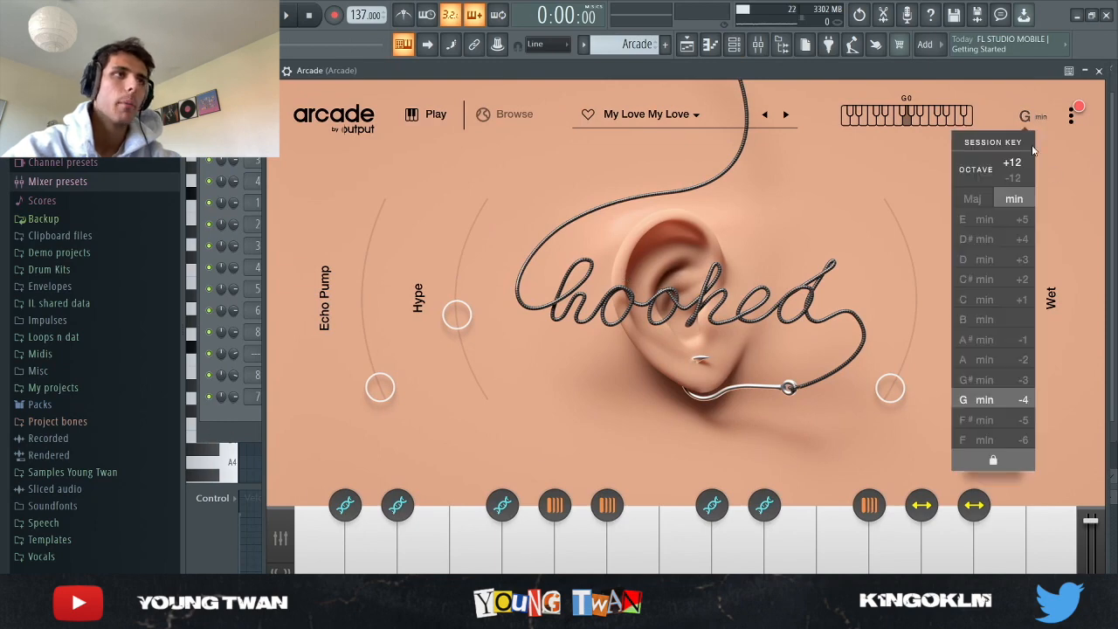
{"action": "left_click", "coordinate": [1036, 116]}
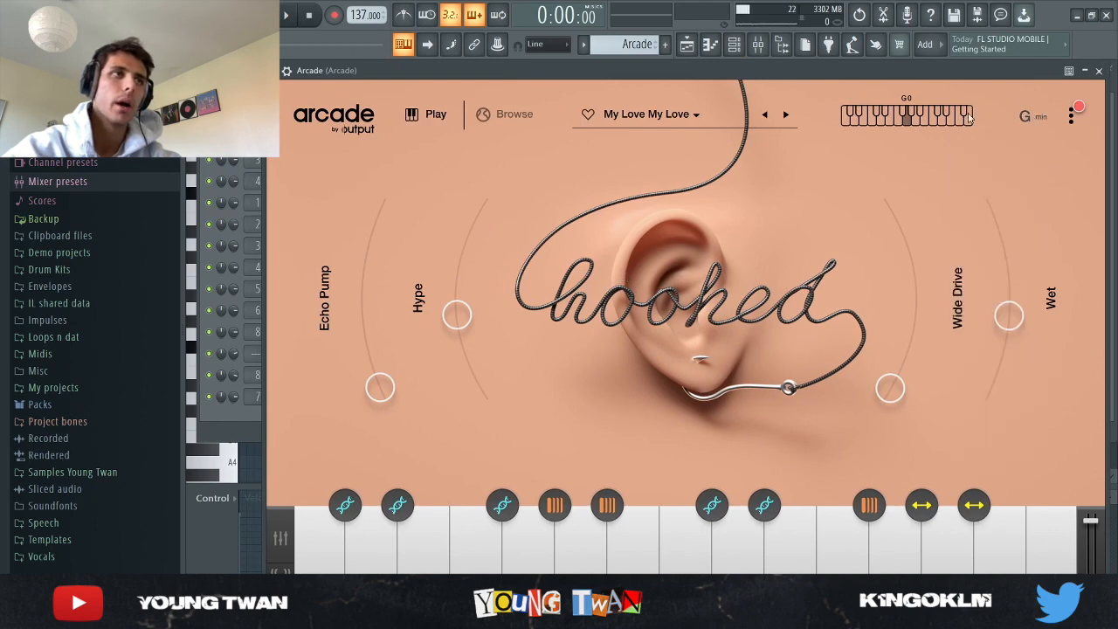
- Open the Arcade channel's notes in the piano roll and play the melody
{"action": "left_click", "coordinate": [244, 436]}
{"action": "left_click", "coordinate": [405, 286]}
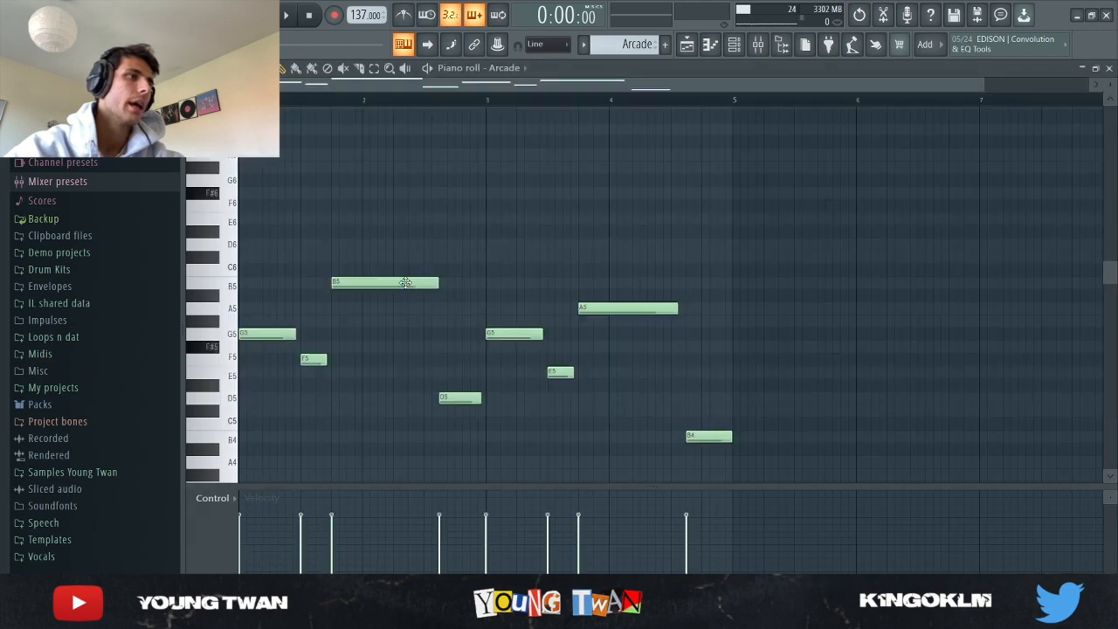
{"action": "scroll", "coordinate": [967, 268], "scroll_direction": "down", "scroll_amount": 2}
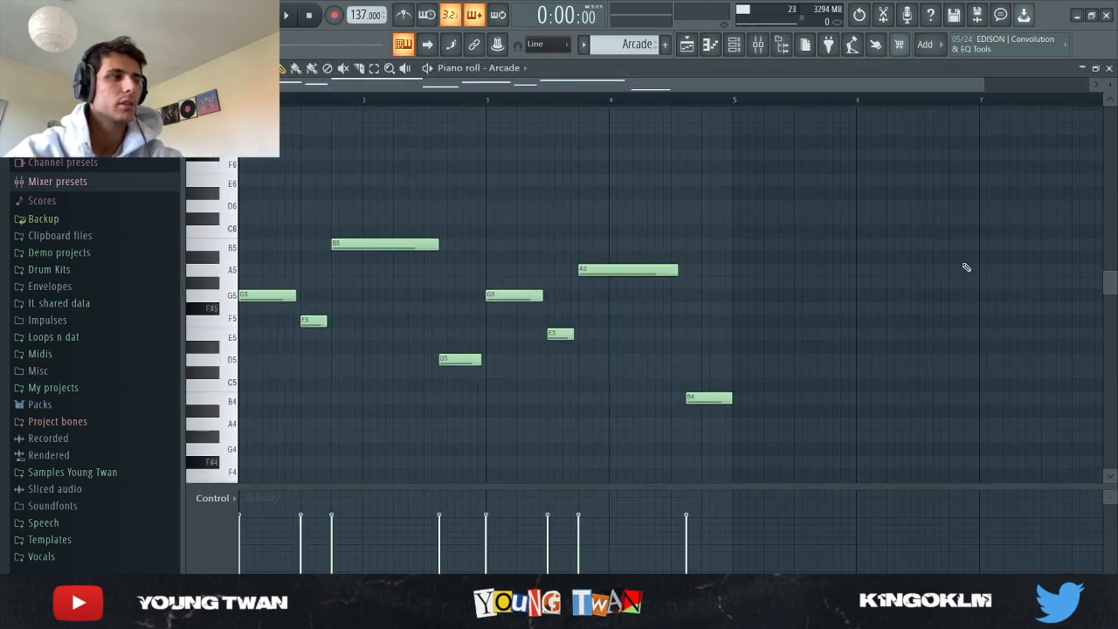
{"action": "key", "text": "space"}
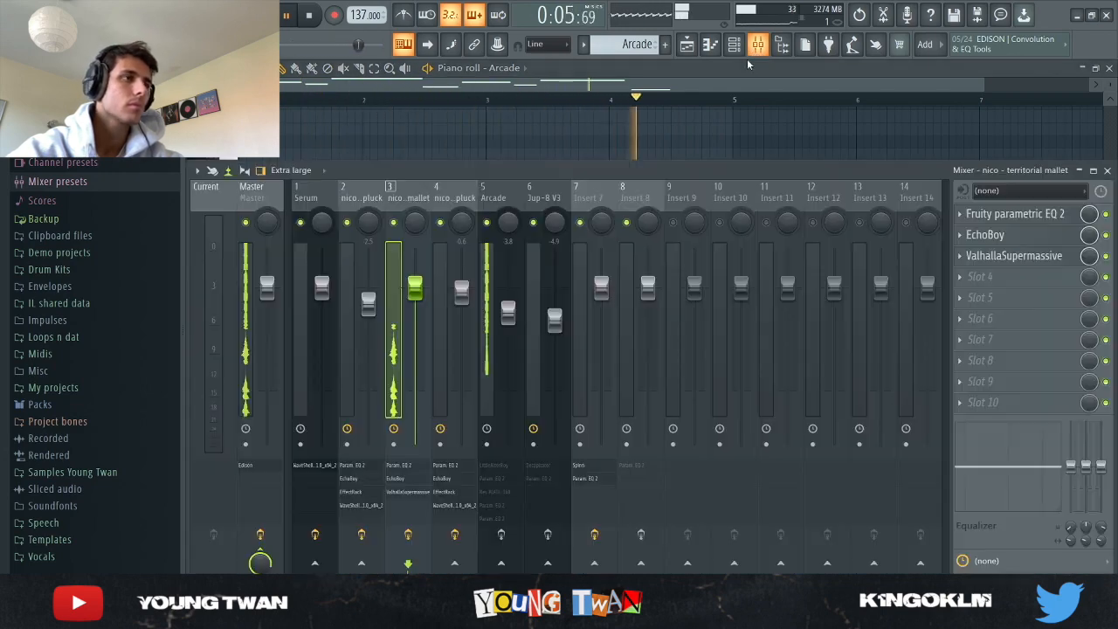
- Stop playback and examine the LittleAlterBoy and first Fruity parametric EQ 2 settings on Arcade's mixer track 5
{"action": "left_click", "coordinate": [758, 46]}
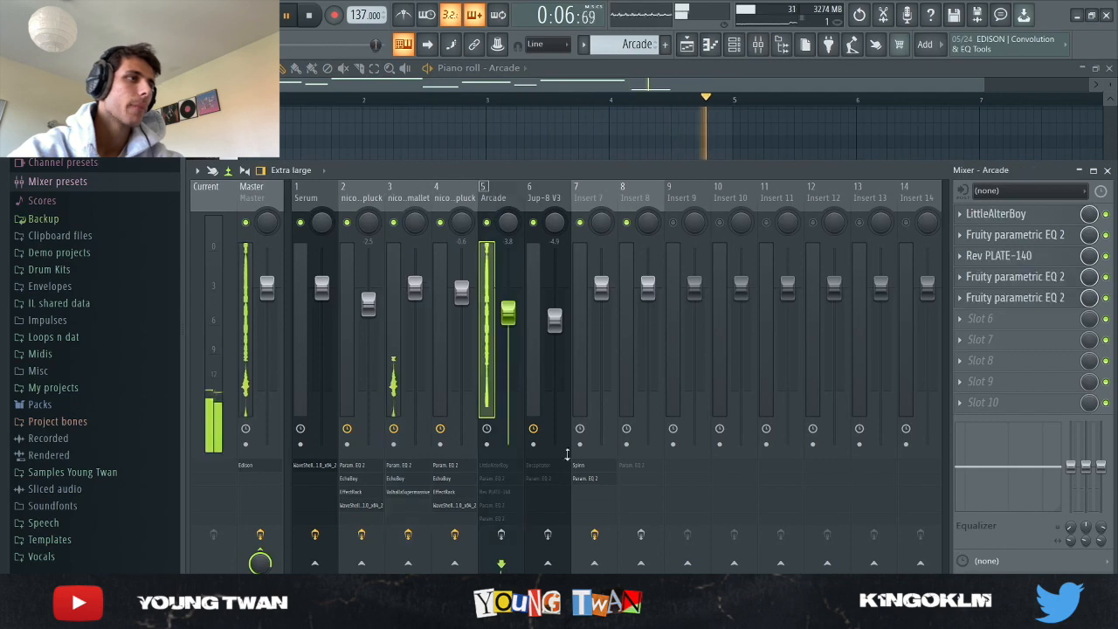
{"action": "key", "text": "space"}
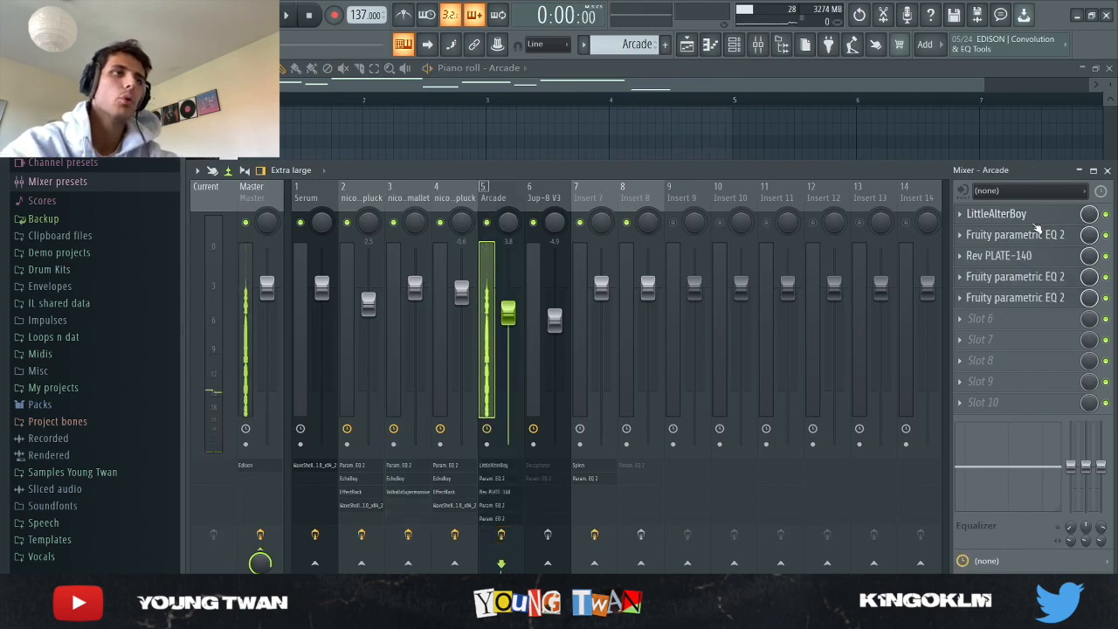
{"action": "left_click", "coordinate": [1031, 215]}
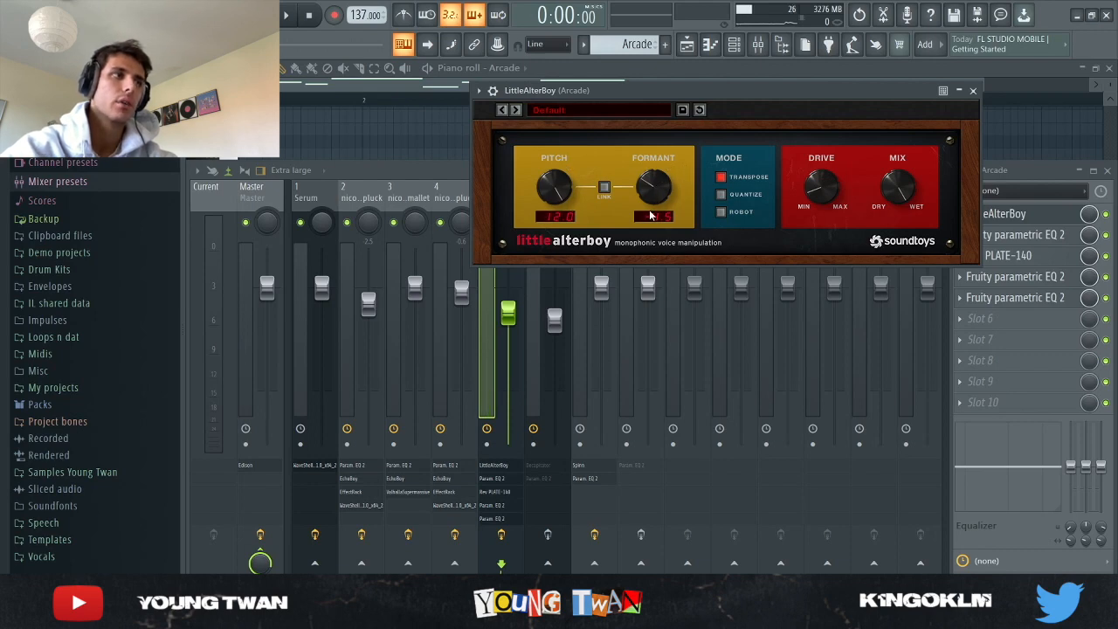
{"action": "left_click", "coordinate": [973, 90]}
{"action": "left_click", "coordinate": [1005, 235]}
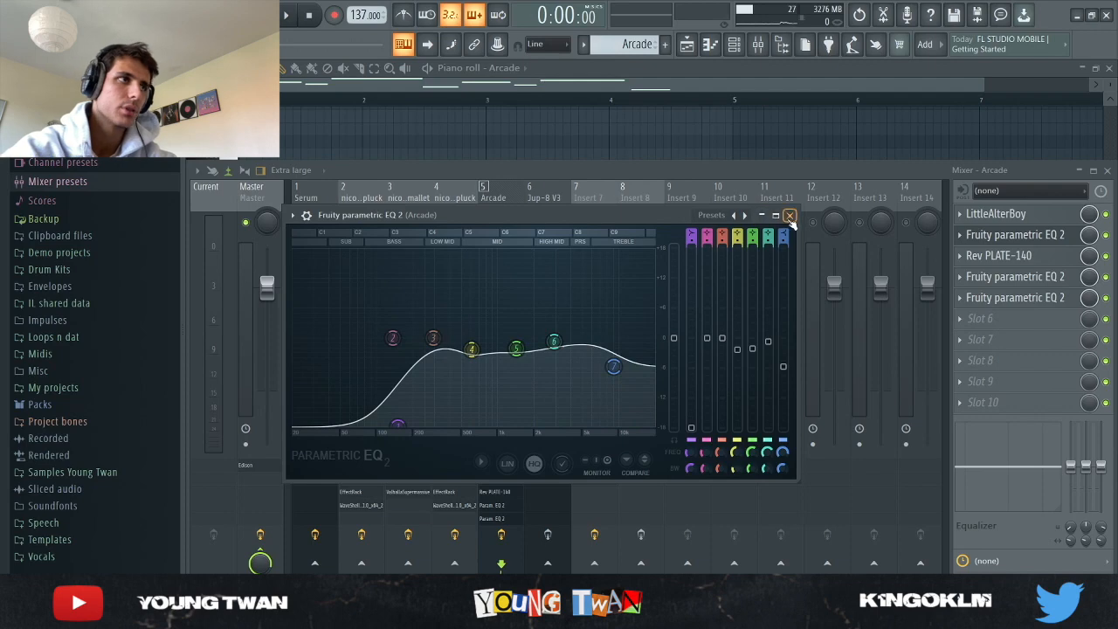
{"action": "left_click", "coordinate": [789, 216]}
- Examine the Rev PLATE-140 reverb settings on the Arcade mixer track, and close the plugin
{"action": "left_click", "coordinate": [1029, 256]}
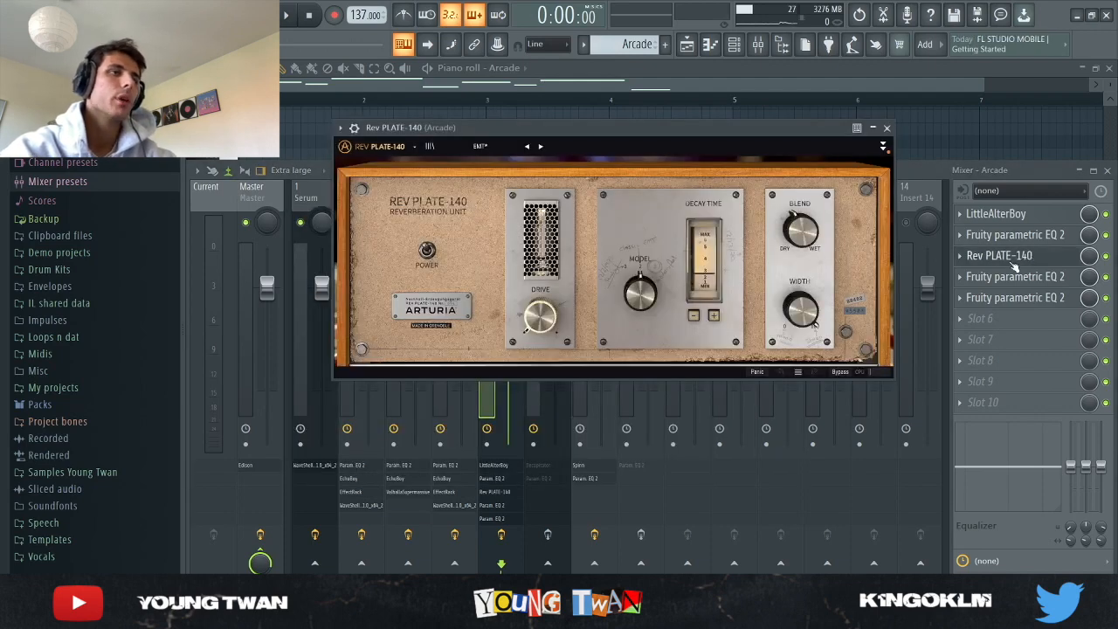
{"action": "left_click_drag", "start_coordinate": [439, 133], "coordinate": [491, 125]}
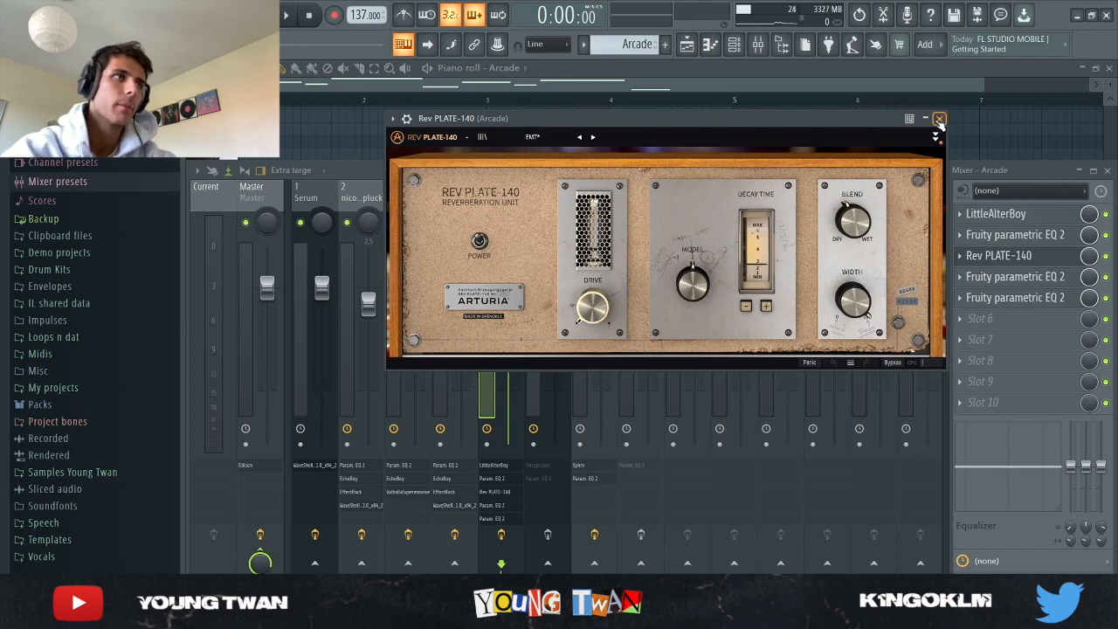
{"action": "left_click", "coordinate": [938, 118]}
- Examine the two Fruity parametric EQ 2 curves that follow the reverb on the Arcade mixer track
{"action": "left_click", "coordinate": [1004, 276]}
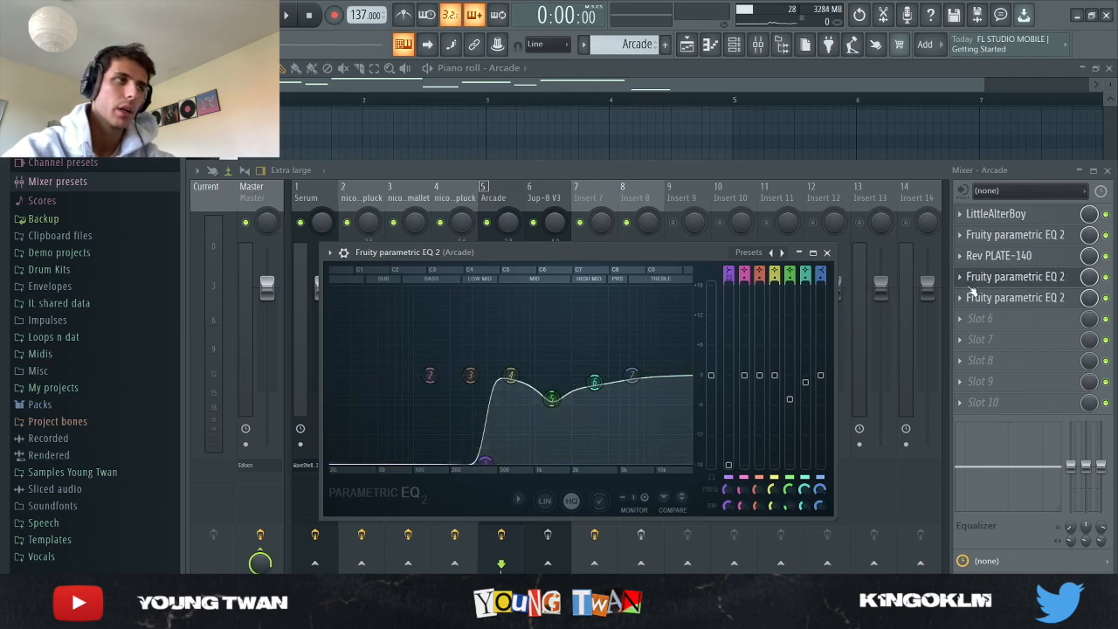
{"action": "left_click", "coordinate": [1026, 277]}
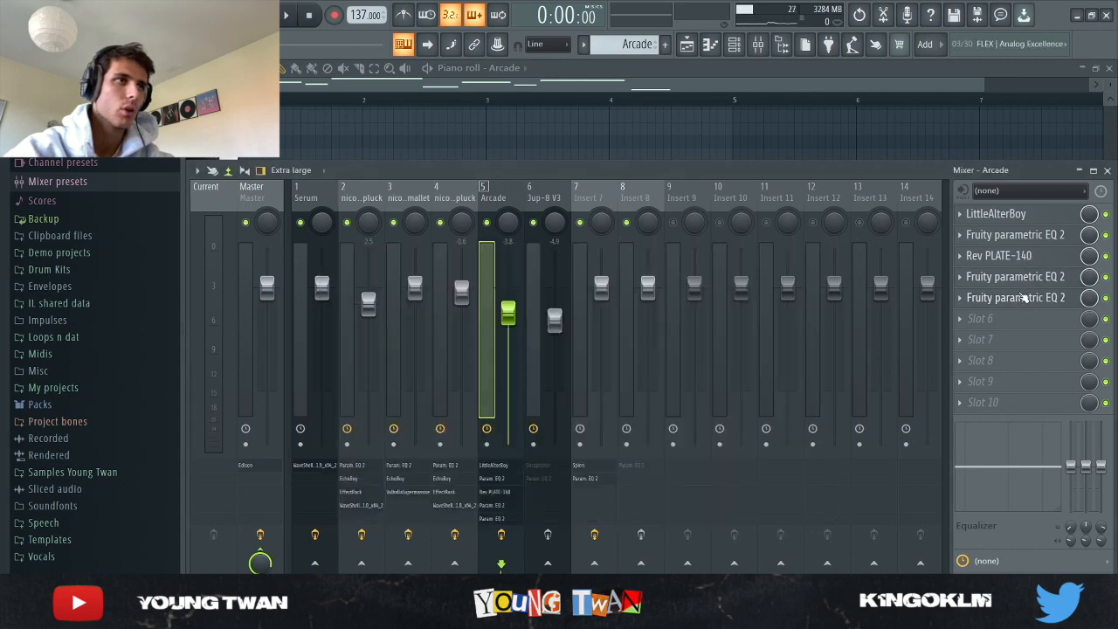
{"action": "left_click", "coordinate": [1022, 298]}
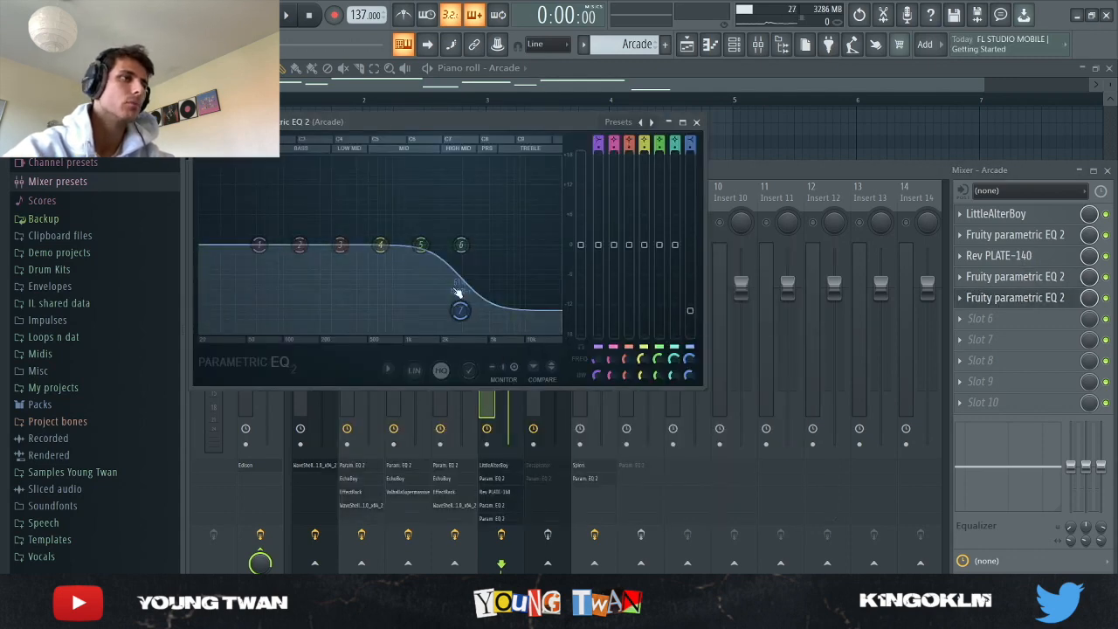
{"action": "left_click", "coordinate": [696, 122]}
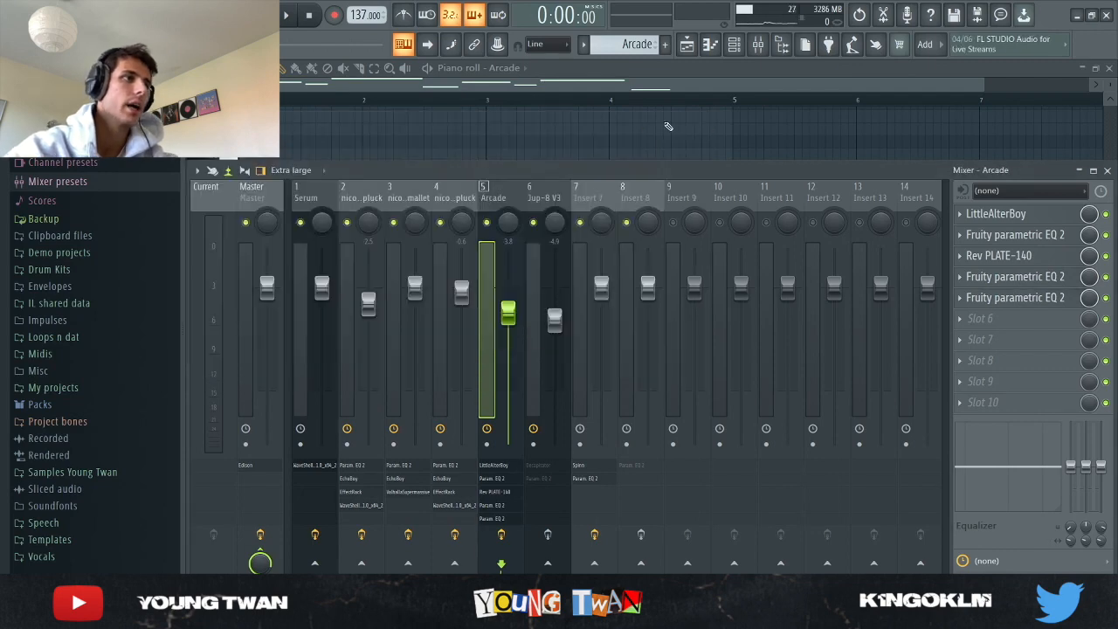
- Close the mixer and play the Arcade melody from the piano roll again
{"action": "key", "text": "F9"}
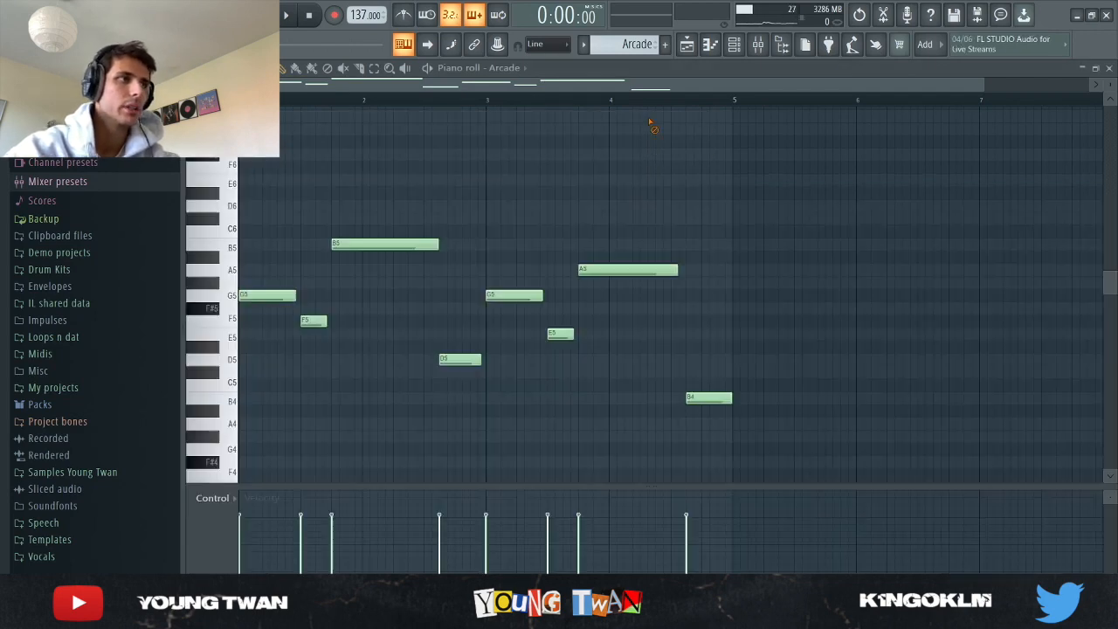
{"action": "key", "text": "space"}
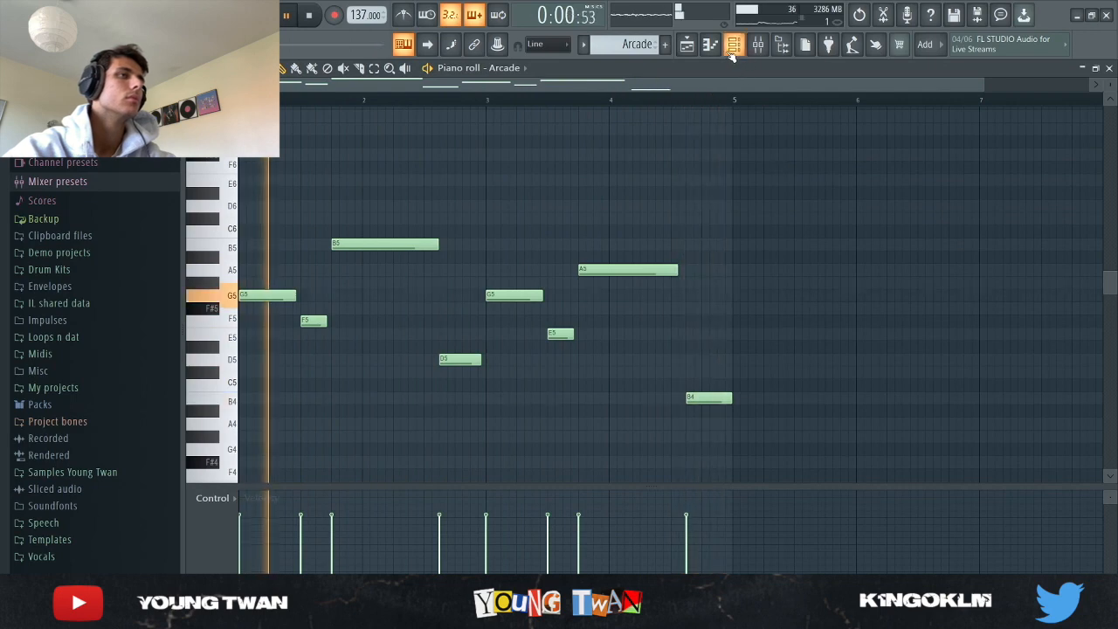
{"action": "key", "text": "space"}
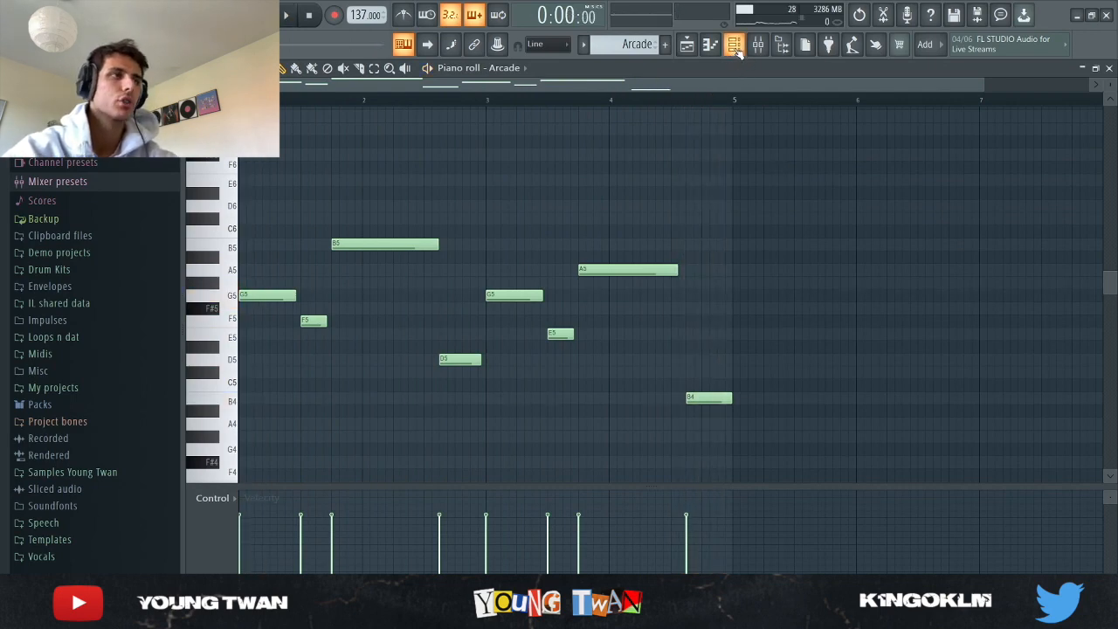
- Open the Jup-8 V3 instrument from the channel rack and move its window to show the Blue Monday preset
{"action": "left_click", "coordinate": [734, 45]}
{"action": "scroll", "coordinate": [625, 43], "scroll_direction": "down", "scroll_amount": 1}
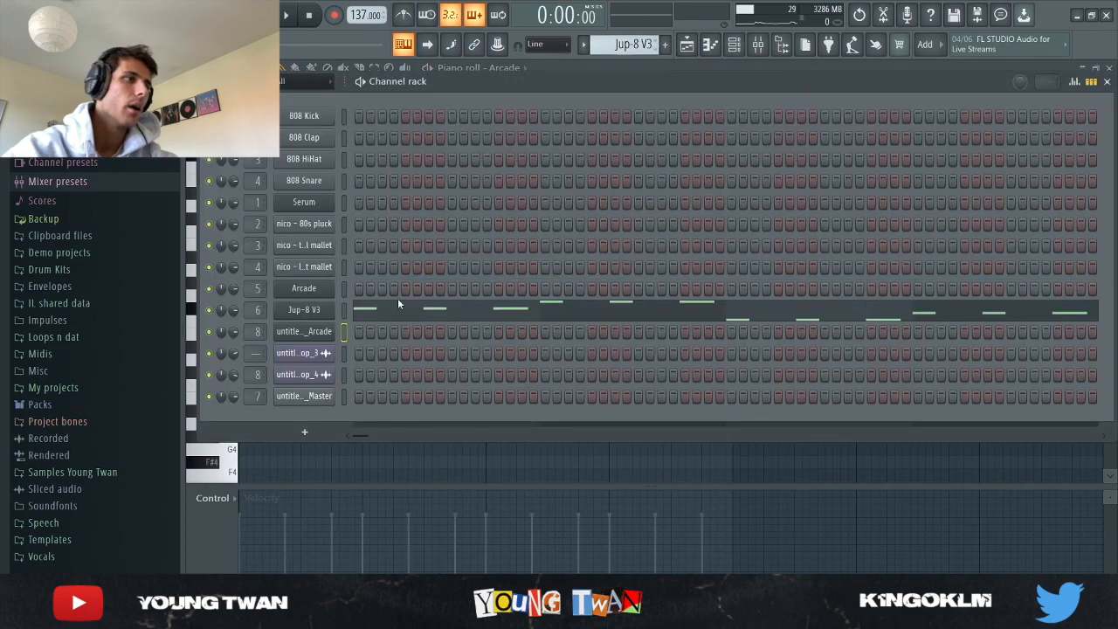
{"action": "left_click", "coordinate": [297, 312]}
{"action": "left_click_drag", "start_coordinate": [465, 81], "coordinate": [500, 65]}
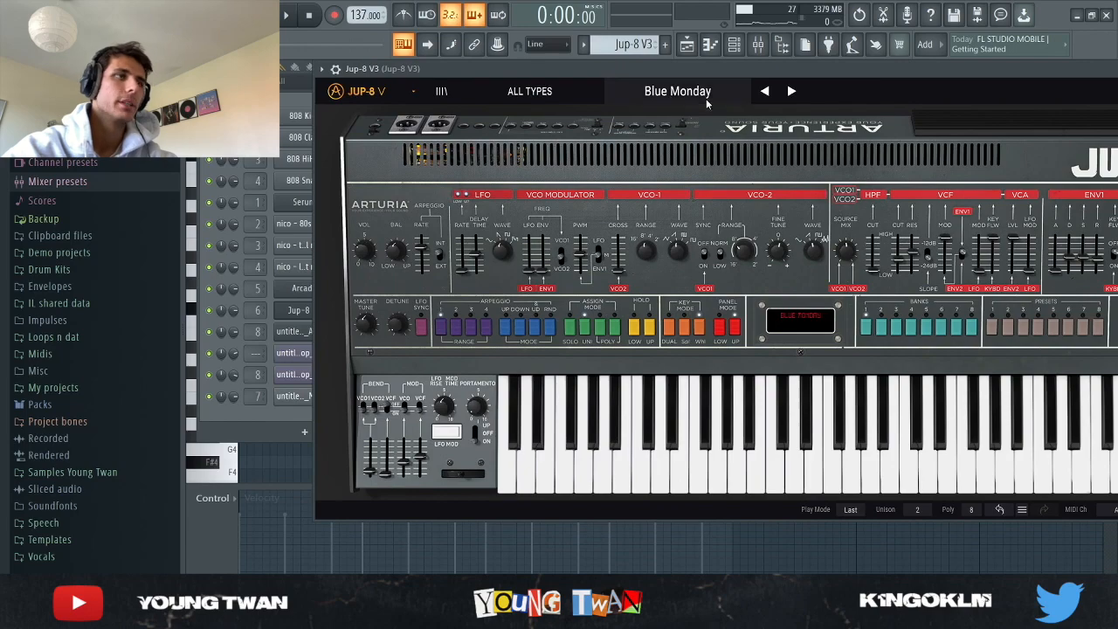
{"action": "left_click_drag", "start_coordinate": [703, 75], "coordinate": [639, 71]}
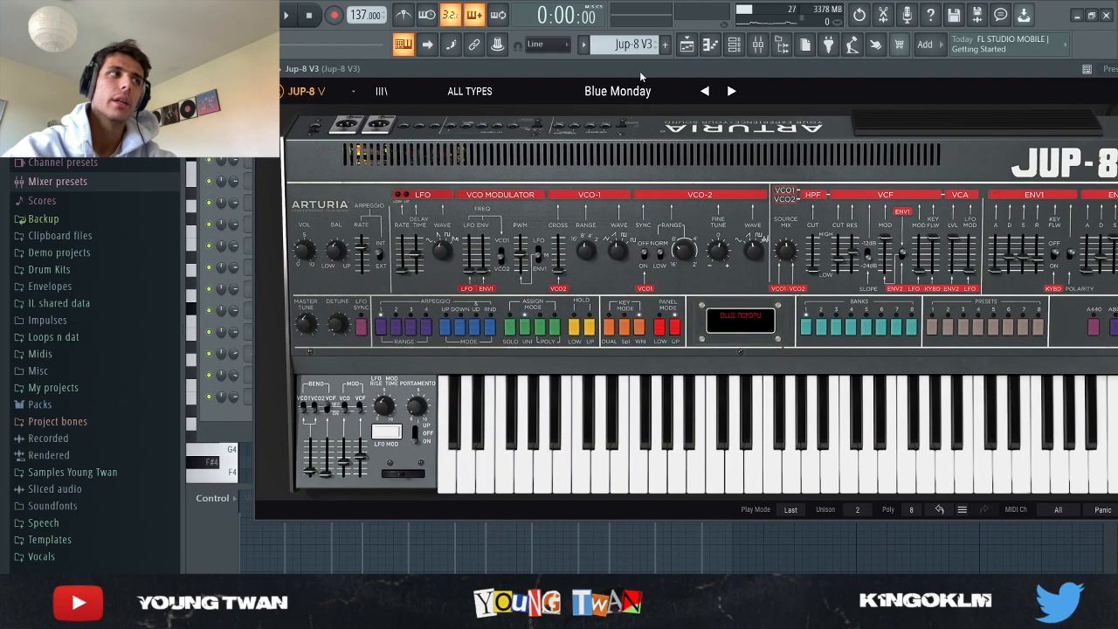
- Open the Jup-8 V3 notes from the channel rack in the piano roll and play the pattern
{"action": "left_click", "coordinate": [227, 432]}
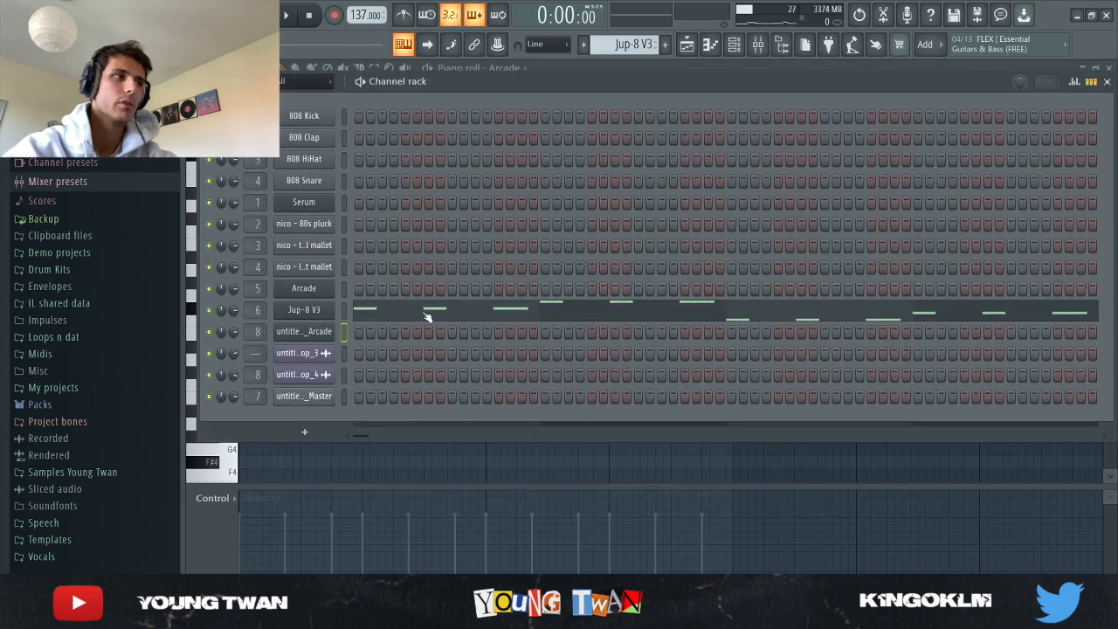
{"action": "left_click", "coordinate": [426, 314]}
{"action": "scroll", "coordinate": [808, 292], "scroll_direction": "down", "scroll_amount": 4}
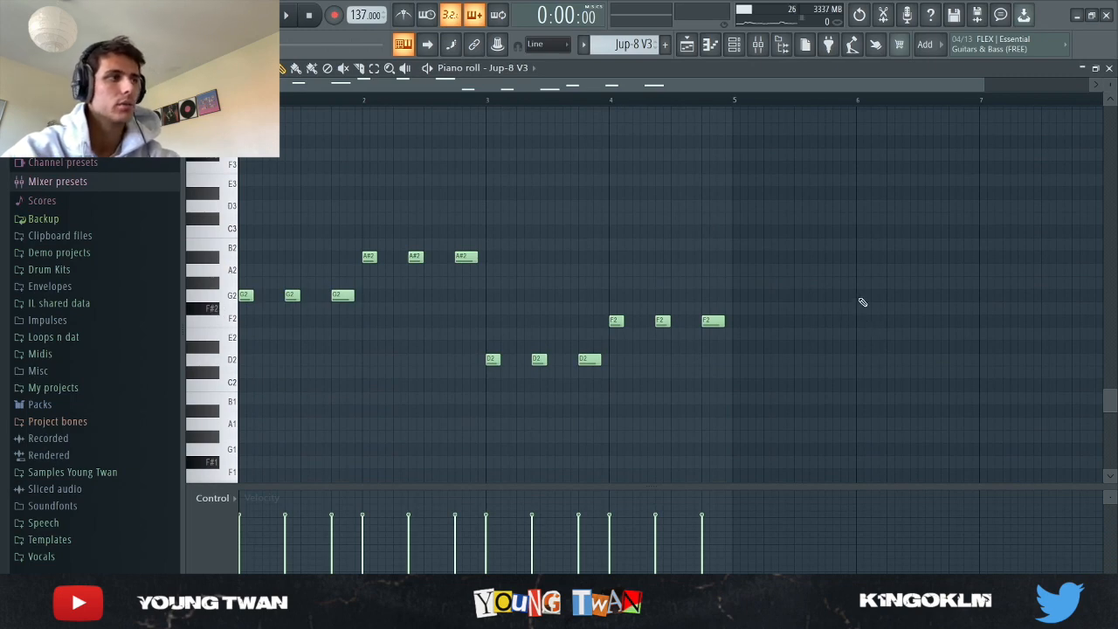
{"action": "key", "text": "space"}
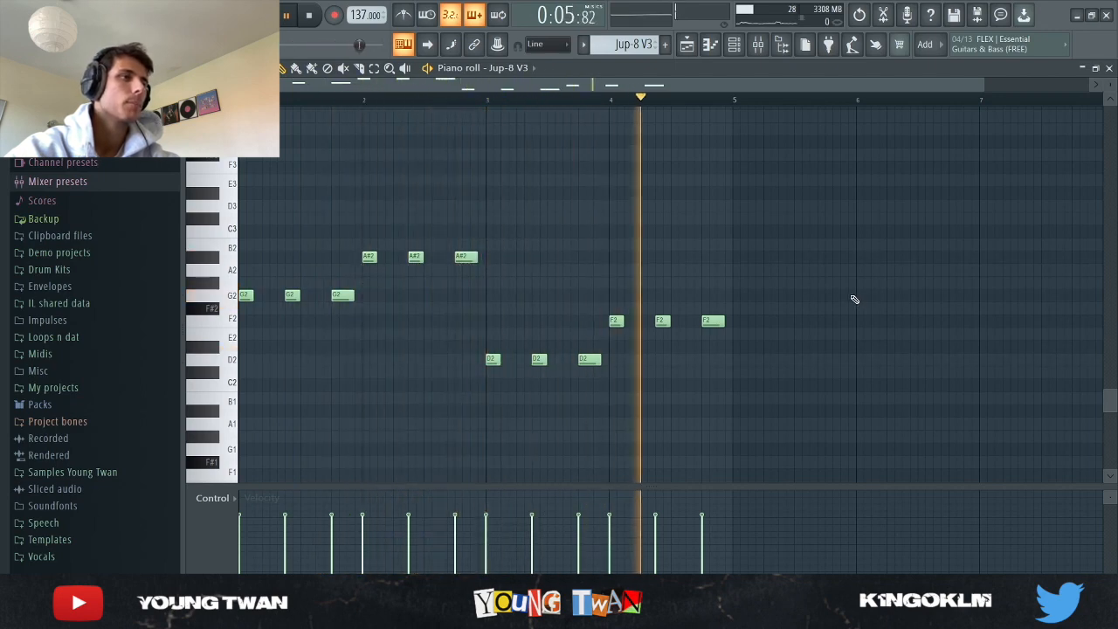
{"action": "key", "text": "space"}
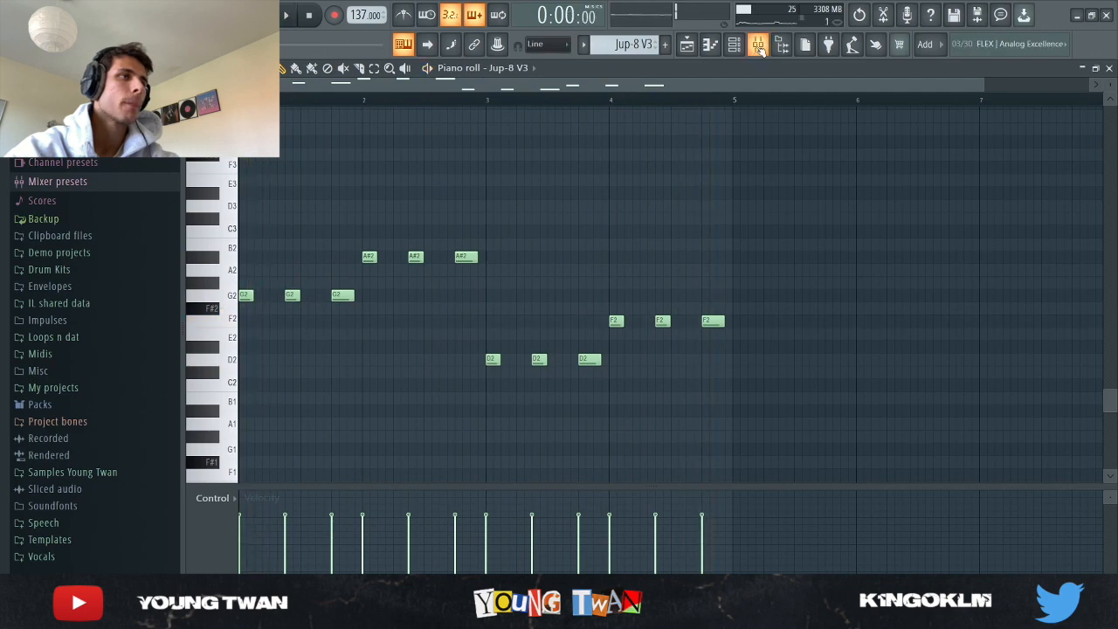
- Examine the Decapitator settings on the Jup-8 V3 mixer track, and close the plugin
{"action": "left_click", "coordinate": [759, 49]}
{"action": "left_click", "coordinate": [760, 49]}
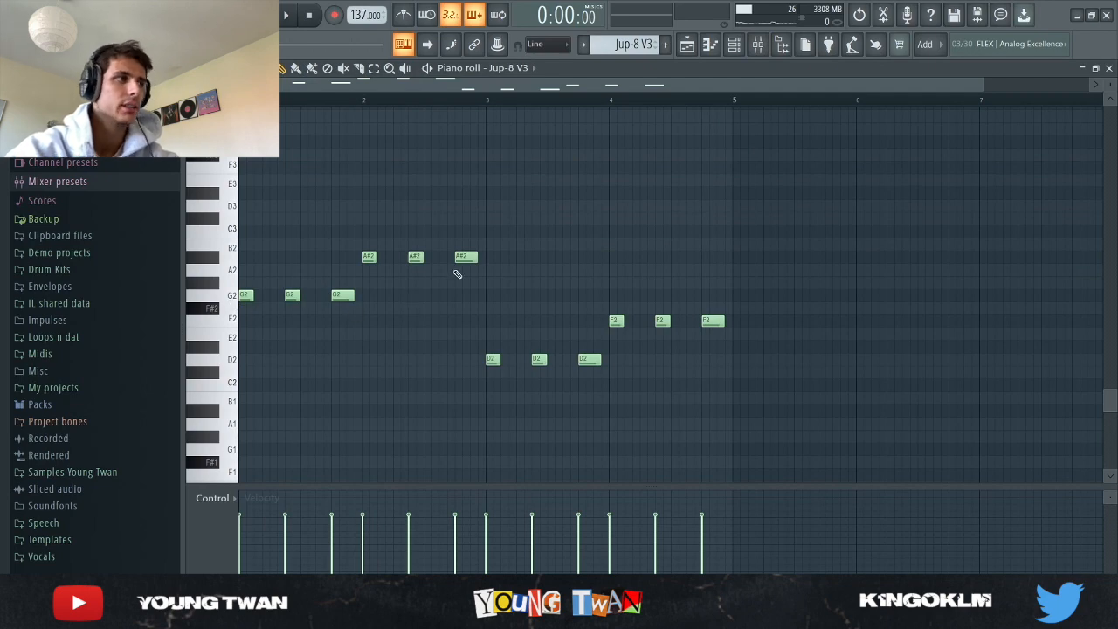
{"action": "left_click", "coordinate": [759, 45]}
{"action": "left_click", "coordinate": [548, 199]}
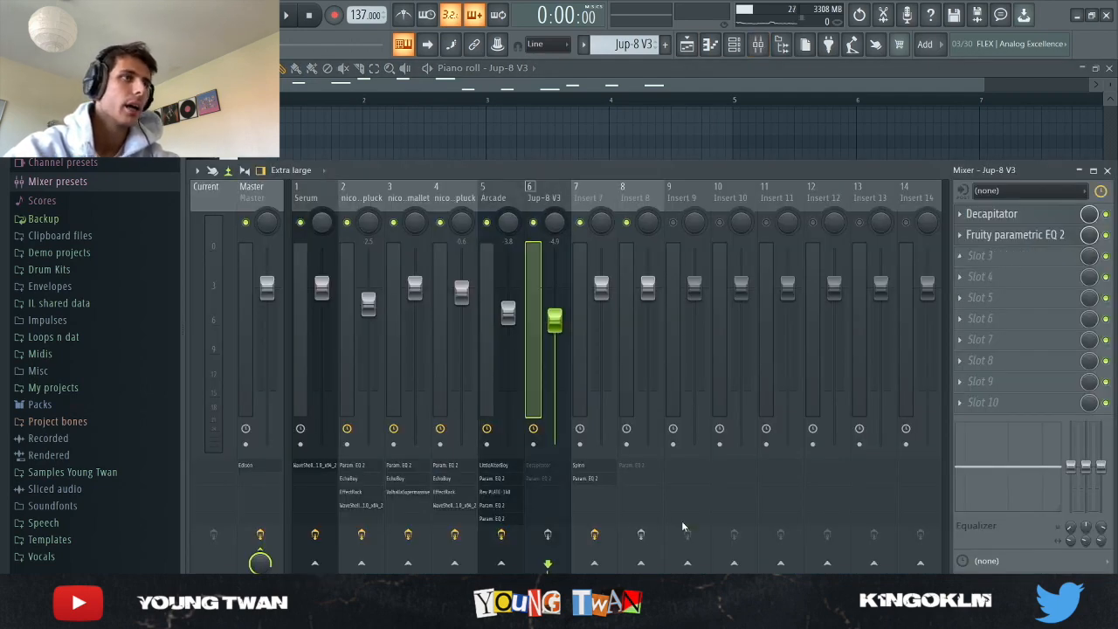
{"action": "left_click", "coordinate": [978, 215]}
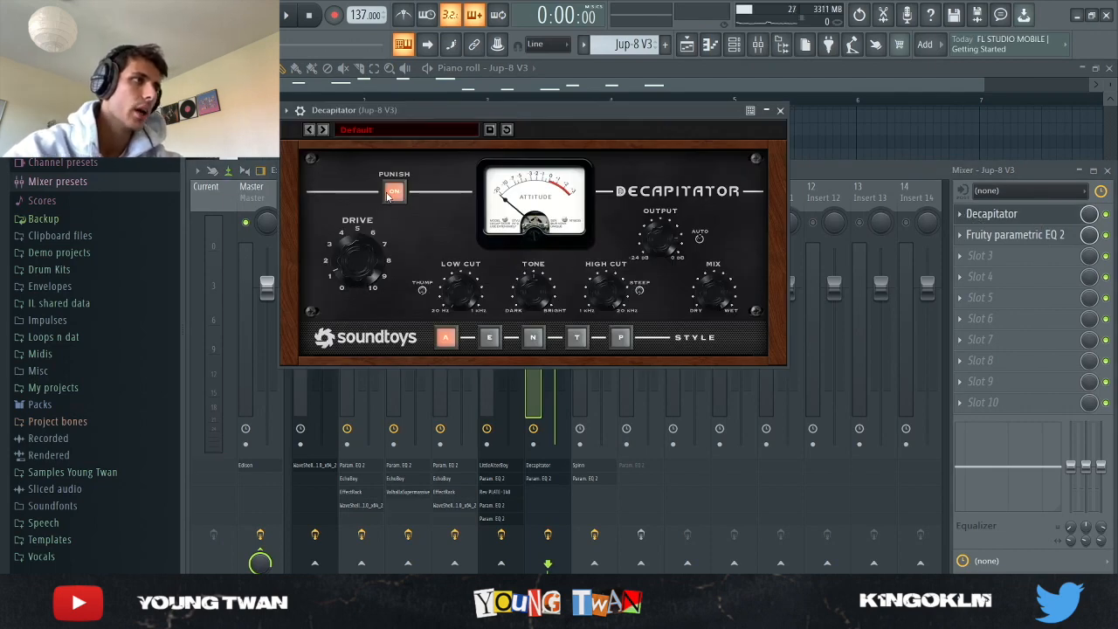
{"action": "left_click", "coordinate": [780, 111]}
- Examine the Fruity parametric EQ 2 curve on the Jup-8 V3 mixer track, and close the mixer
{"action": "left_click", "coordinate": [982, 235]}
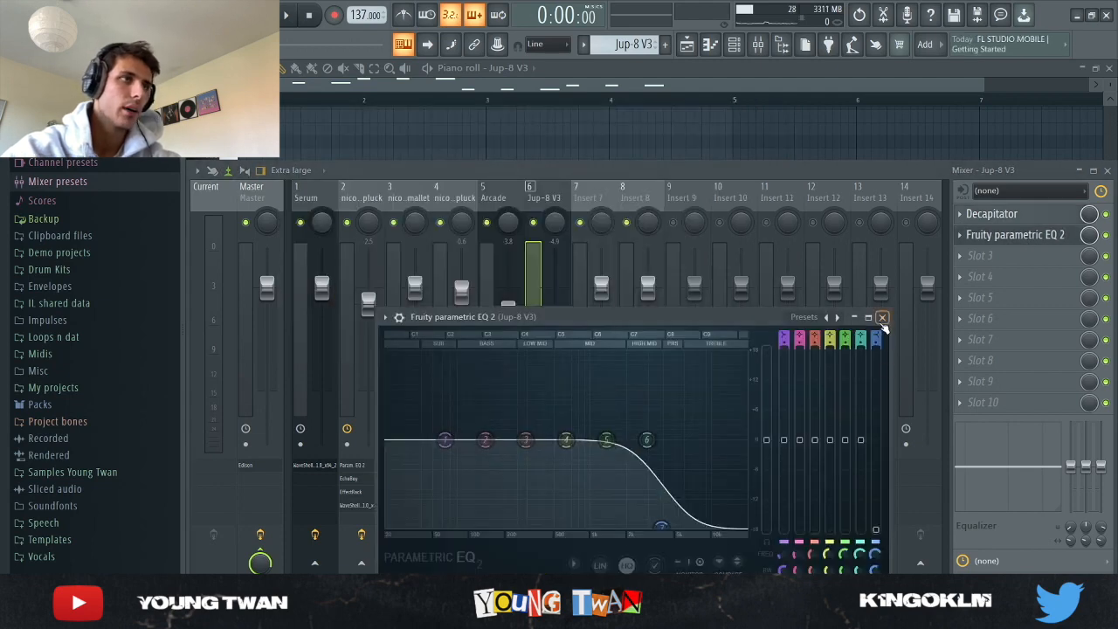
{"action": "left_click", "coordinate": [883, 318]}
{"action": "key", "text": "F9"}
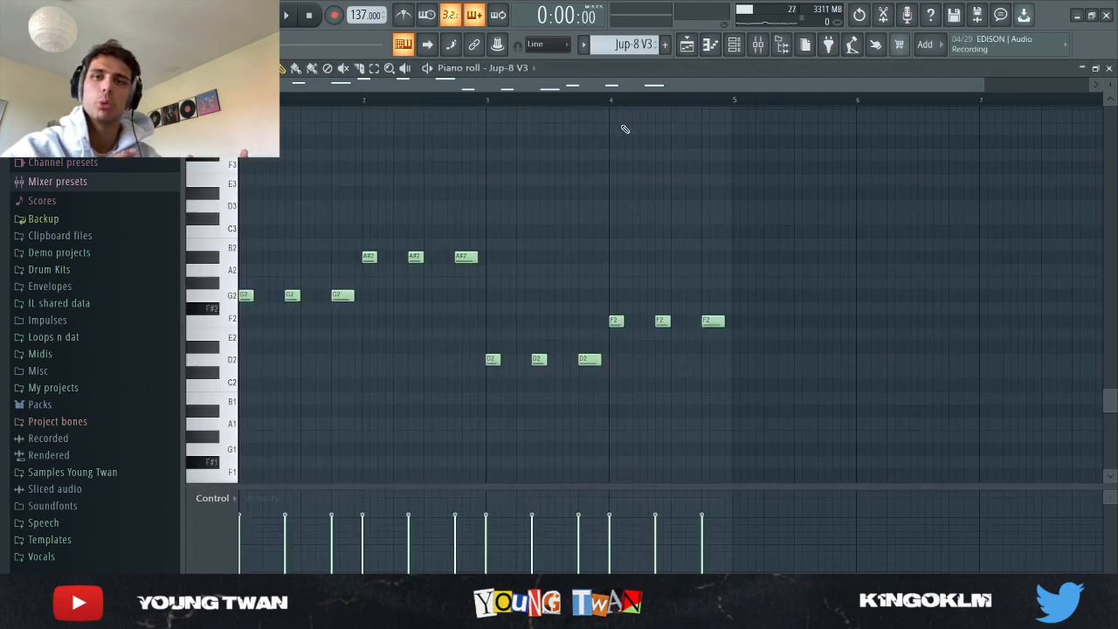
- Play the Jup-8 V3 melody from the piano roll again
{"action": "scroll", "coordinate": [841, 394], "scroll_direction": "up", "scroll_amount": 3}
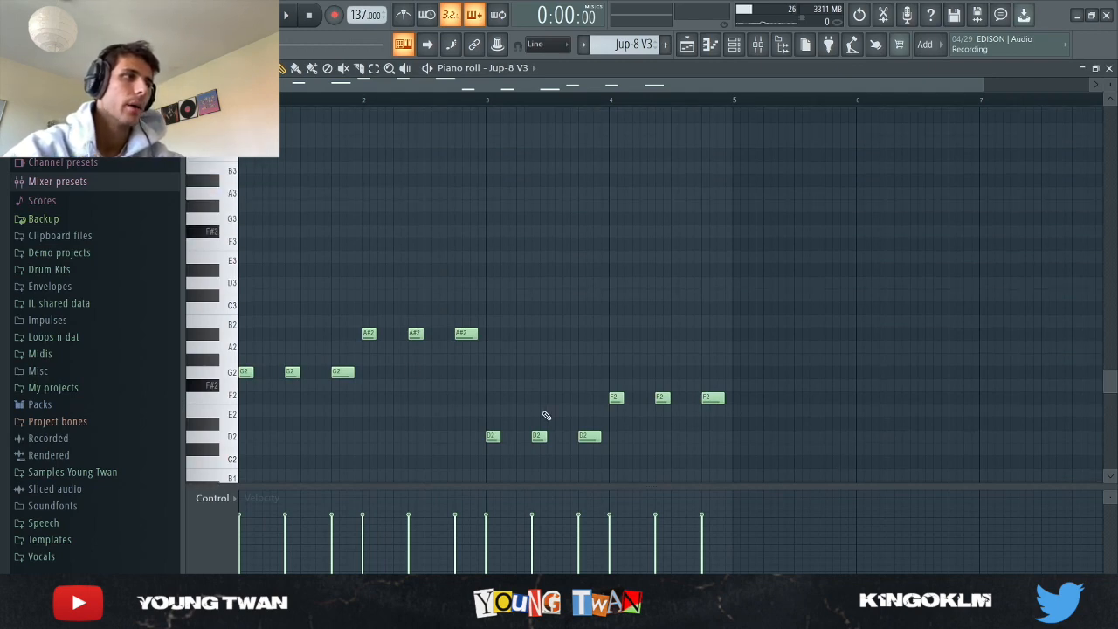
{"action": "key", "text": "space"}
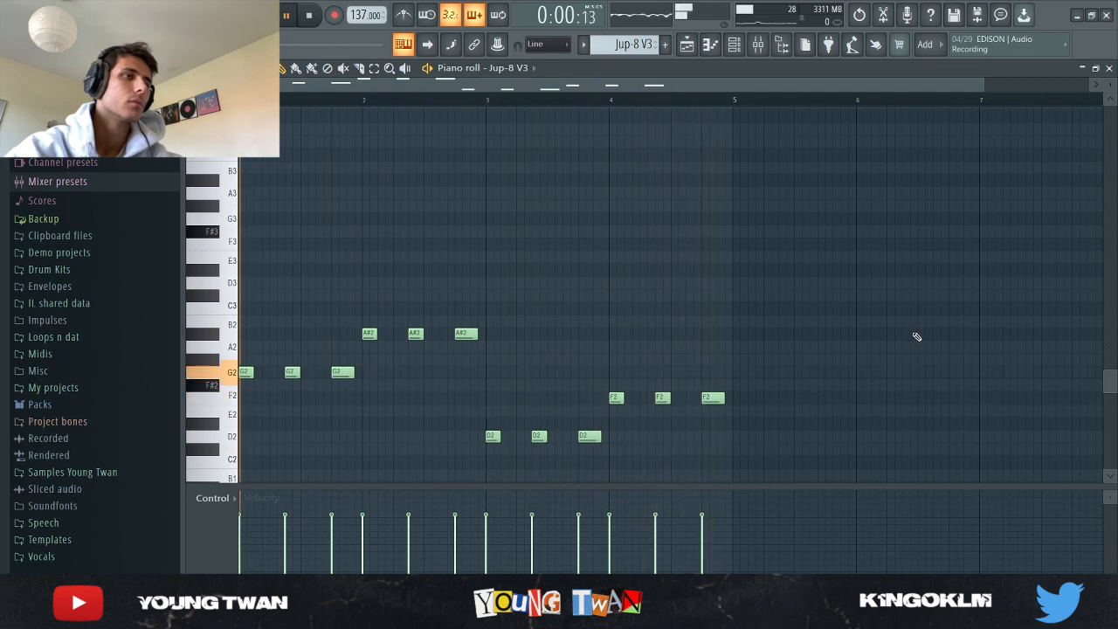
{"action": "key", "text": "space"}
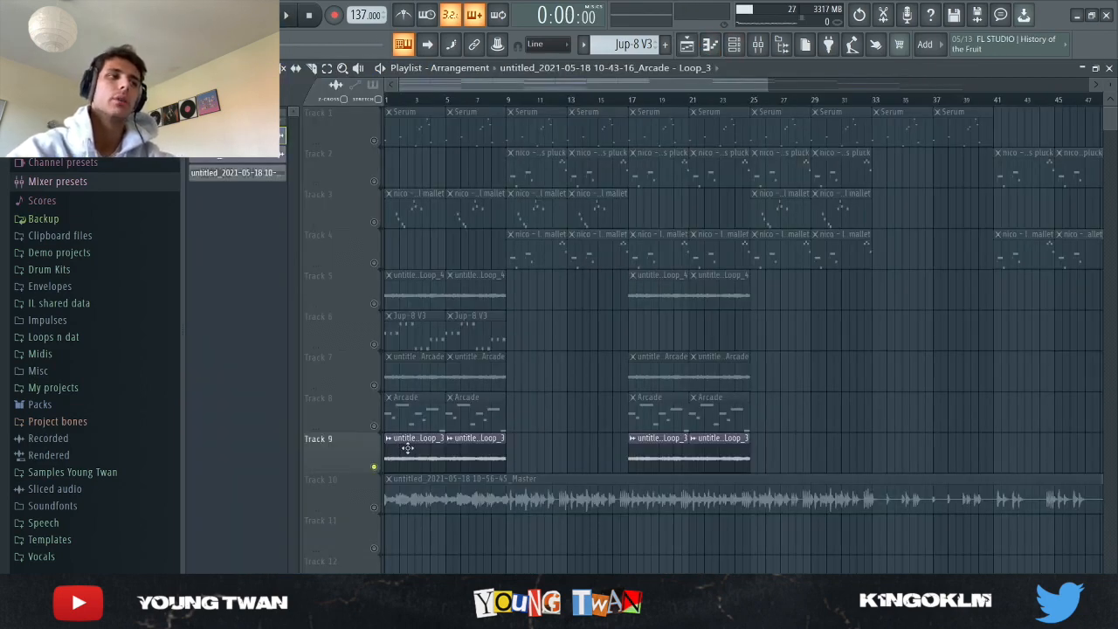
- Inspect the Arcade Loop_3 audio clip on Track 9 in Edison, and close the editor
{"action": "double_click", "coordinate": [418, 448]}
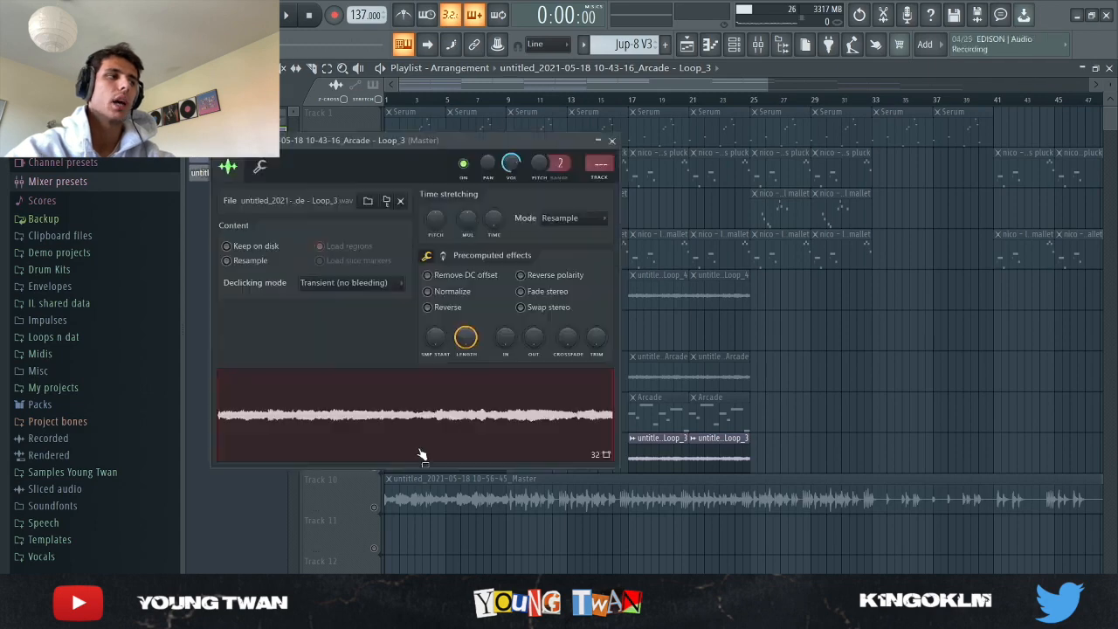
{"action": "left_click", "coordinate": [496, 438]}
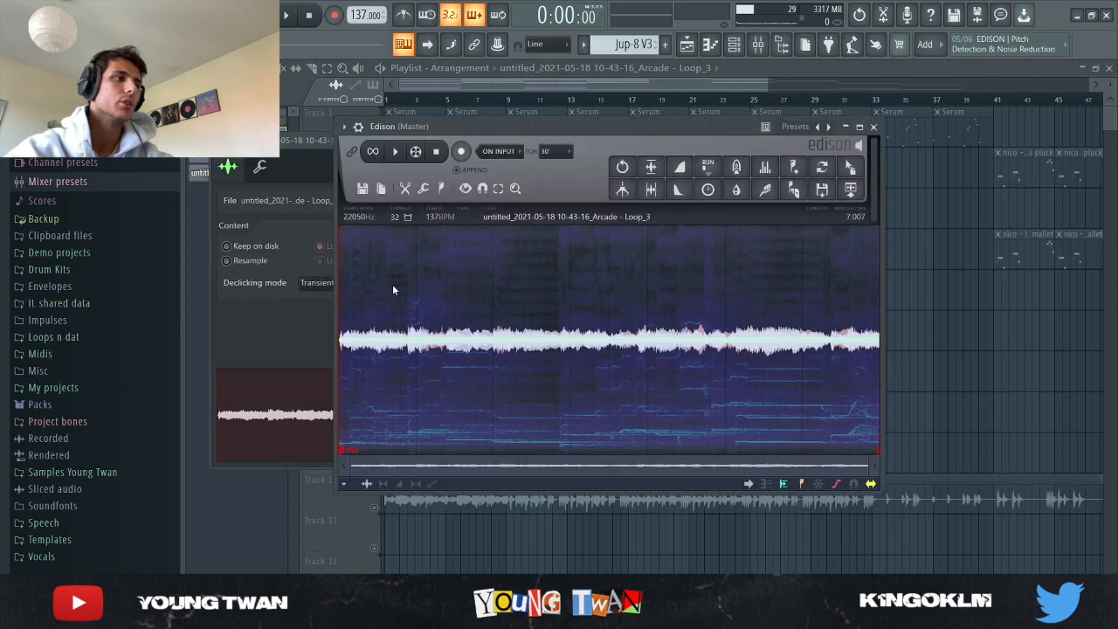
{"action": "left_click", "coordinate": [872, 127]}
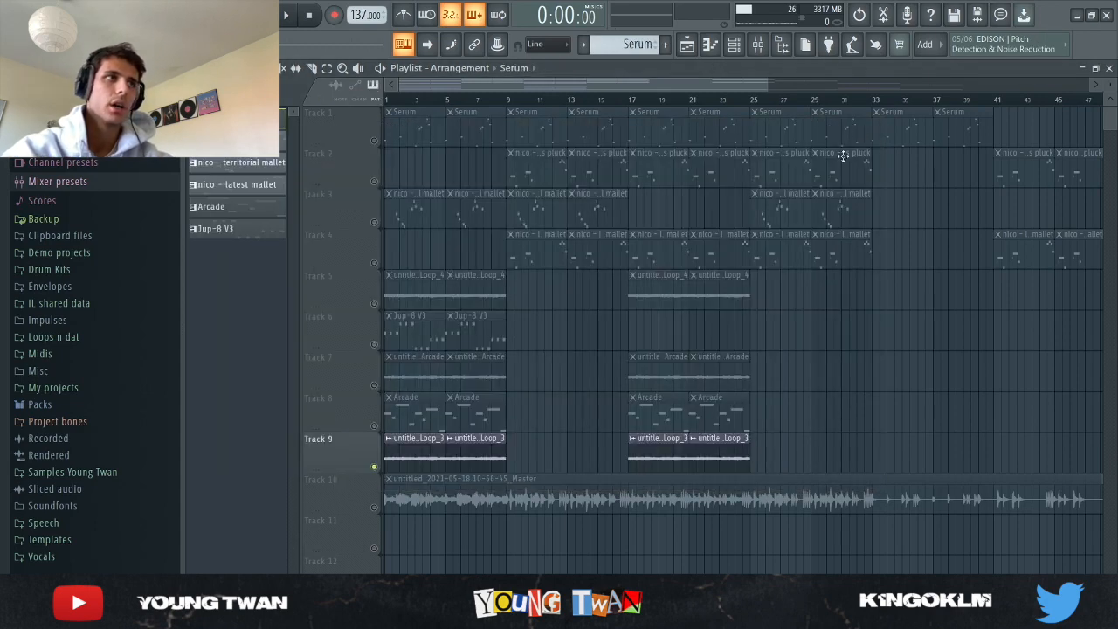
- Solo Track 10 with the master recording and check the clip's channel settings and mixer routing
{"action": "left_click", "coordinate": [388, 482]}
{"action": "scroll", "coordinate": [402, 476], "scroll_direction": "down", "scroll_amount": 4}
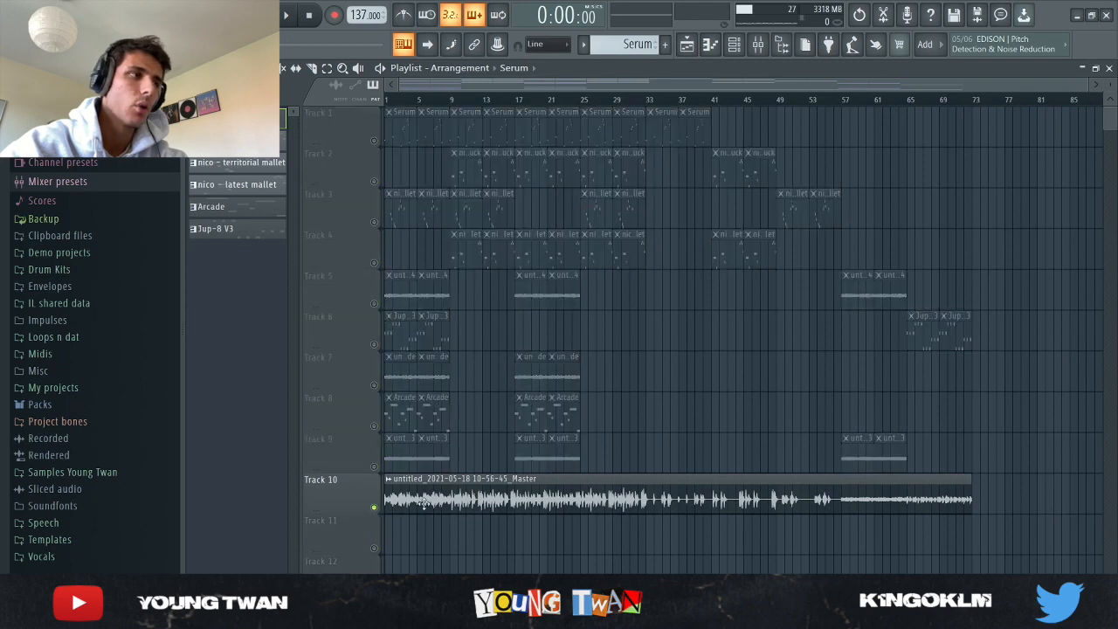
{"action": "double_click", "coordinate": [706, 486]}
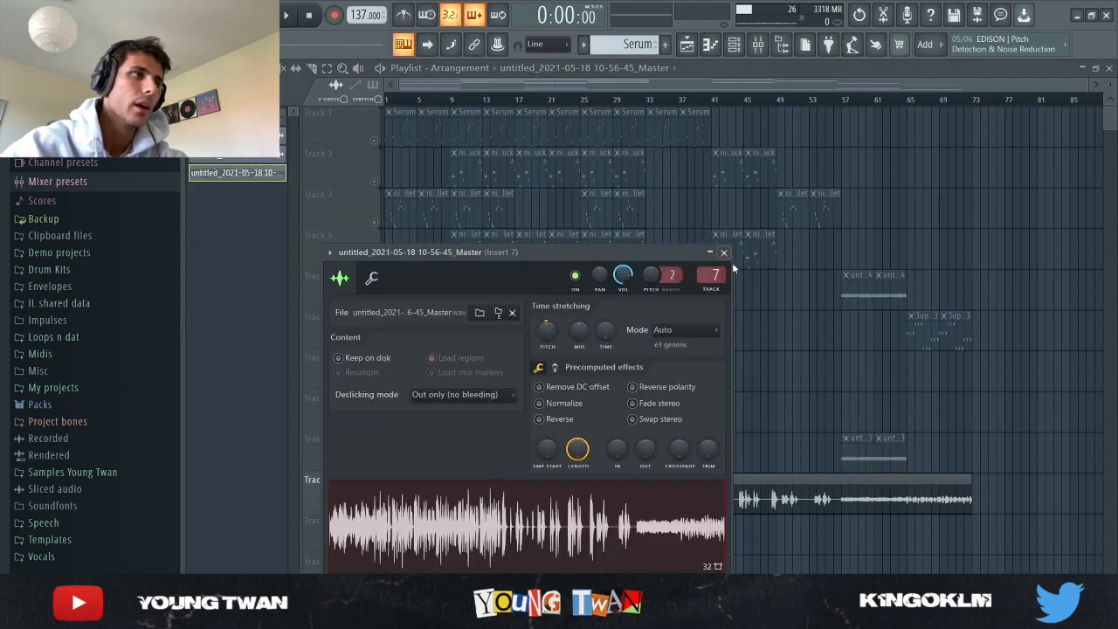
{"action": "left_click", "coordinate": [723, 253]}
- Examine the Spinn plugin settings on mixer track Insert 7, and close the plugin
{"action": "left_click", "coordinate": [758, 44]}
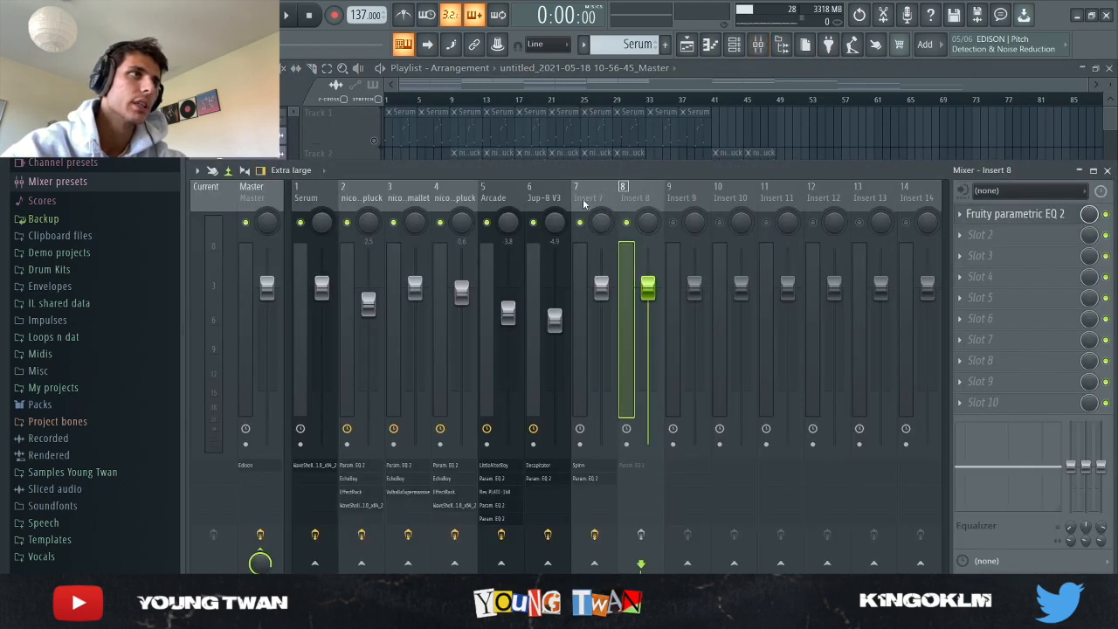
{"action": "left_click", "coordinate": [977, 214]}
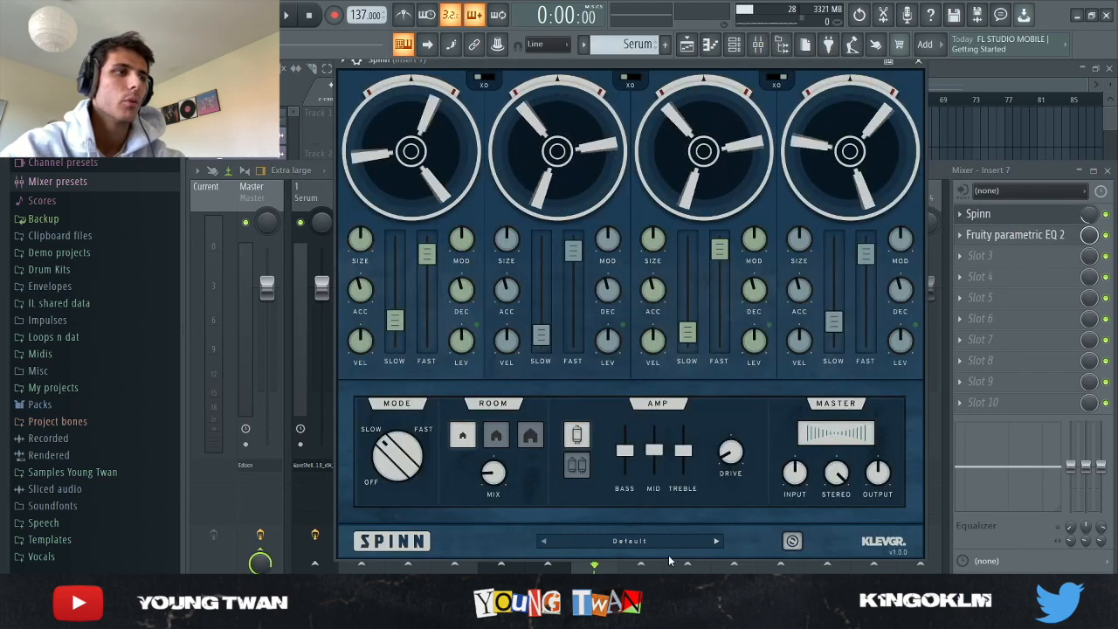
{"action": "left_click", "coordinate": [1061, 220]}
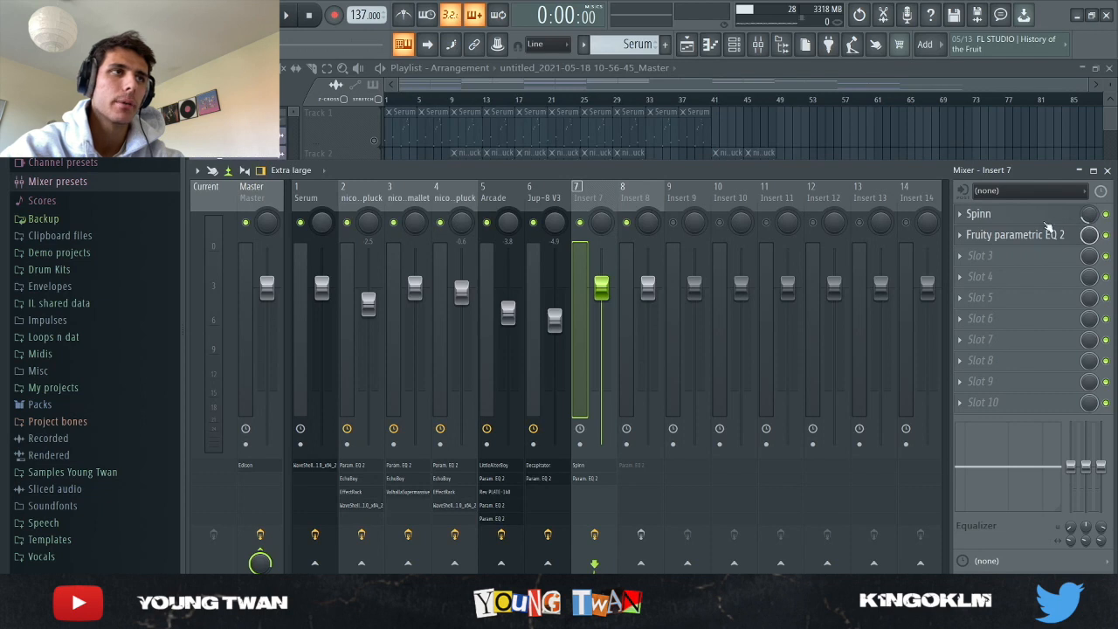
- Examine the Fruity parametric EQ 2 curve on mixer track Insert 7, and close the mixer
{"action": "left_click", "coordinate": [1036, 237]}
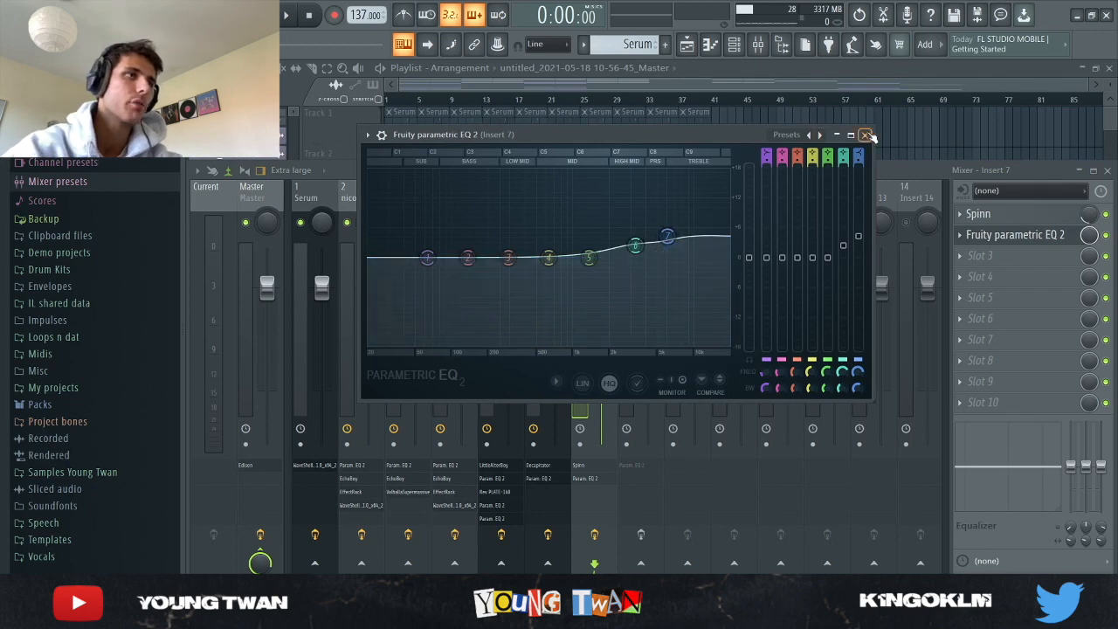
{"action": "left_click", "coordinate": [865, 135]}
{"action": "key", "text": "F9"}
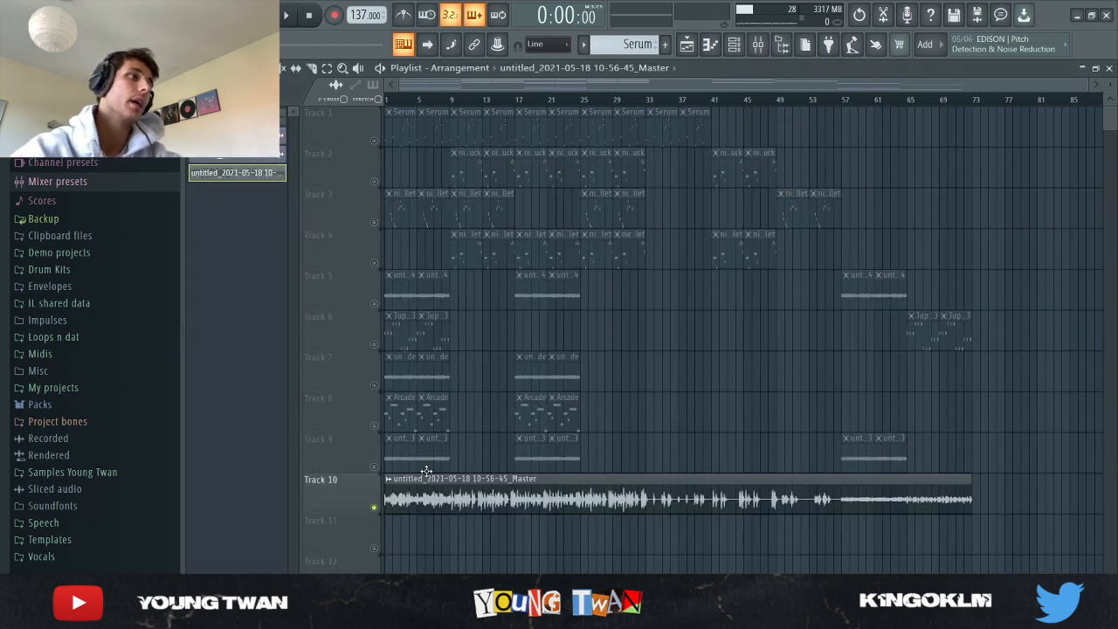
- Open the channel settings of the Track 10 master recording, move them clear of the clip, and play the recording
{"action": "double_click", "coordinate": [476, 499]}
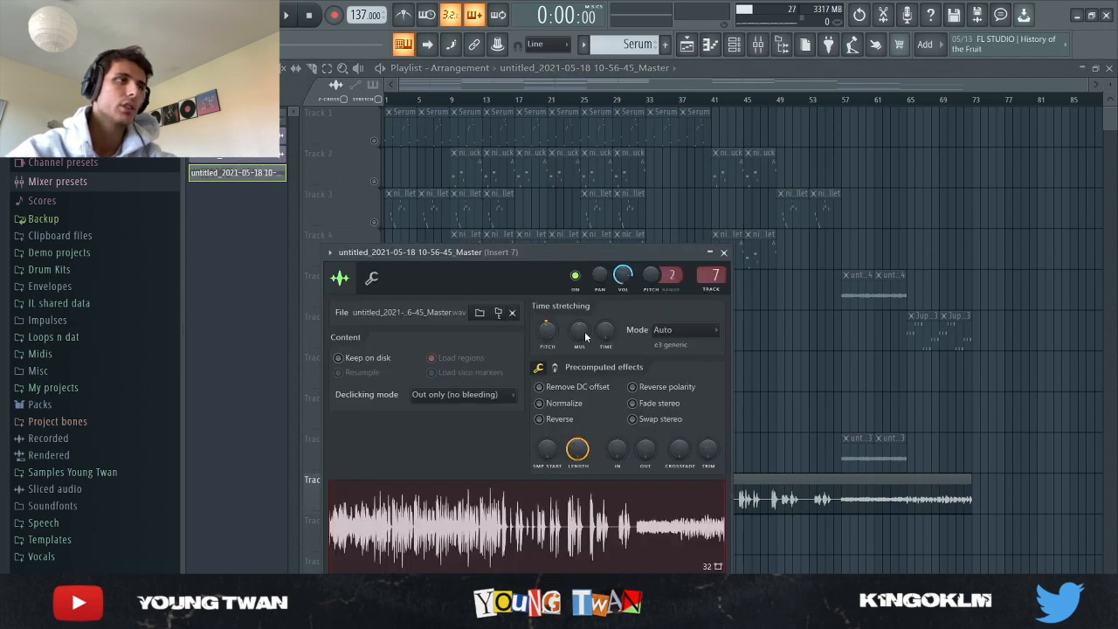
{"action": "left_click_drag", "start_coordinate": [562, 254], "coordinate": [838, 138]}
{"action": "key", "text": "space"}
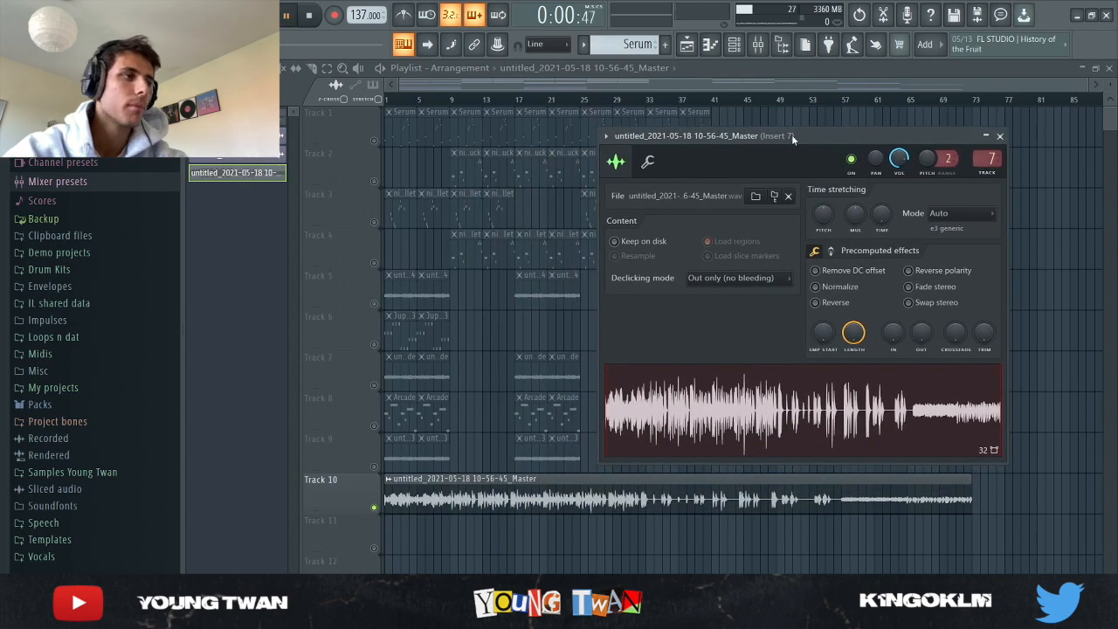
{"action": "key", "text": "space"}
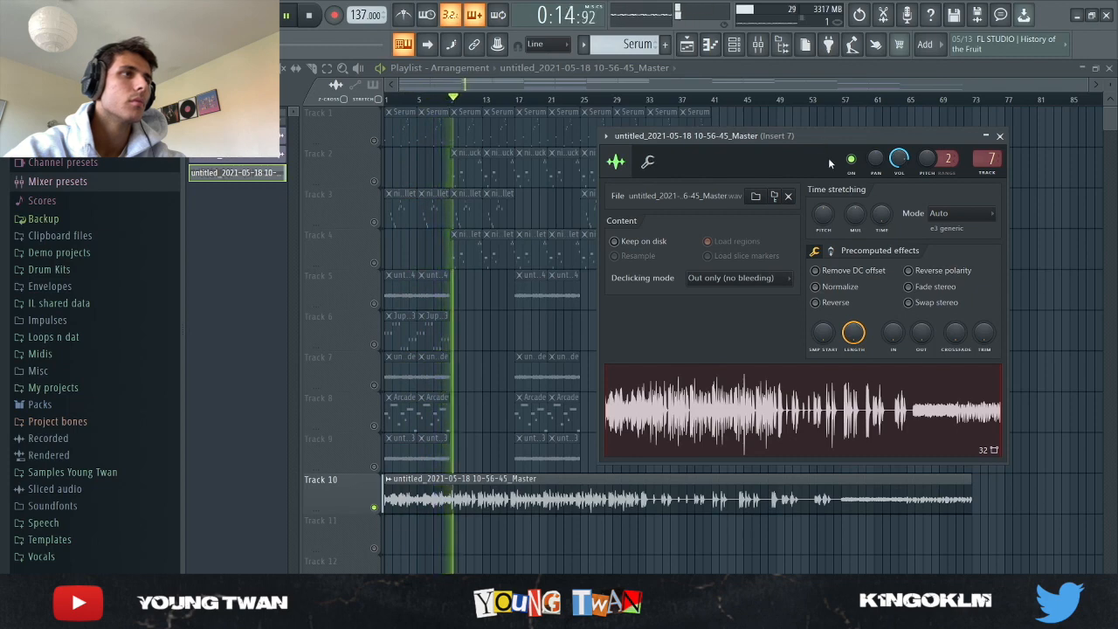
{"action": "key", "text": "space"}
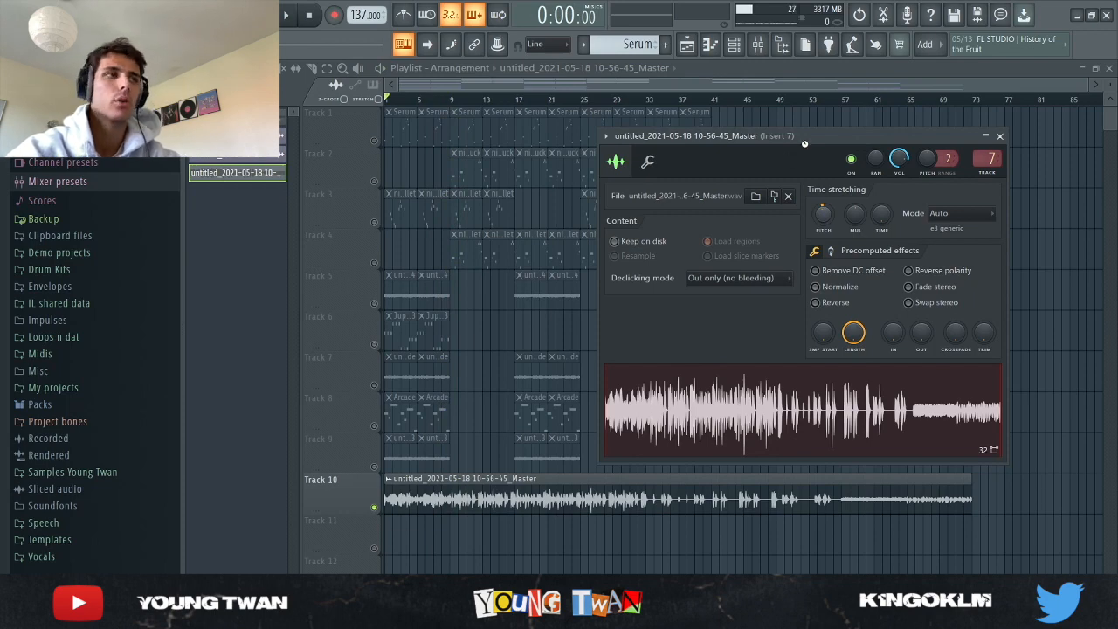
- Play the master recording again from the start, and close its channel settings
{"action": "left_click_drag", "start_coordinate": [798, 134], "coordinate": [849, 116]}
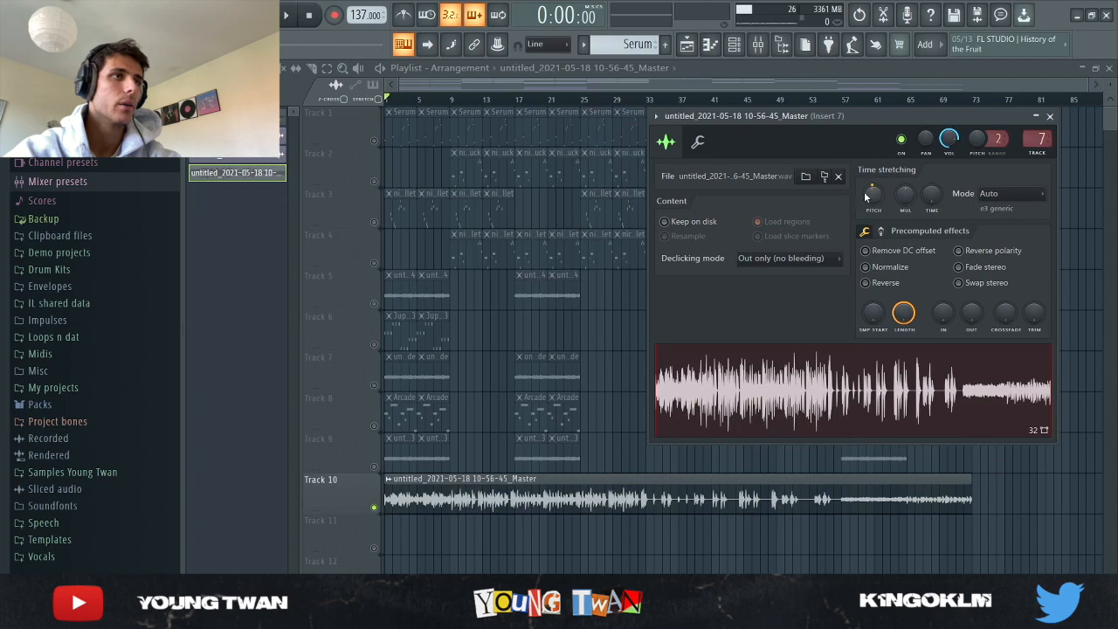
{"action": "left_click_drag", "start_coordinate": [807, 110], "coordinate": [827, 107]}
{"action": "key", "text": "space"}
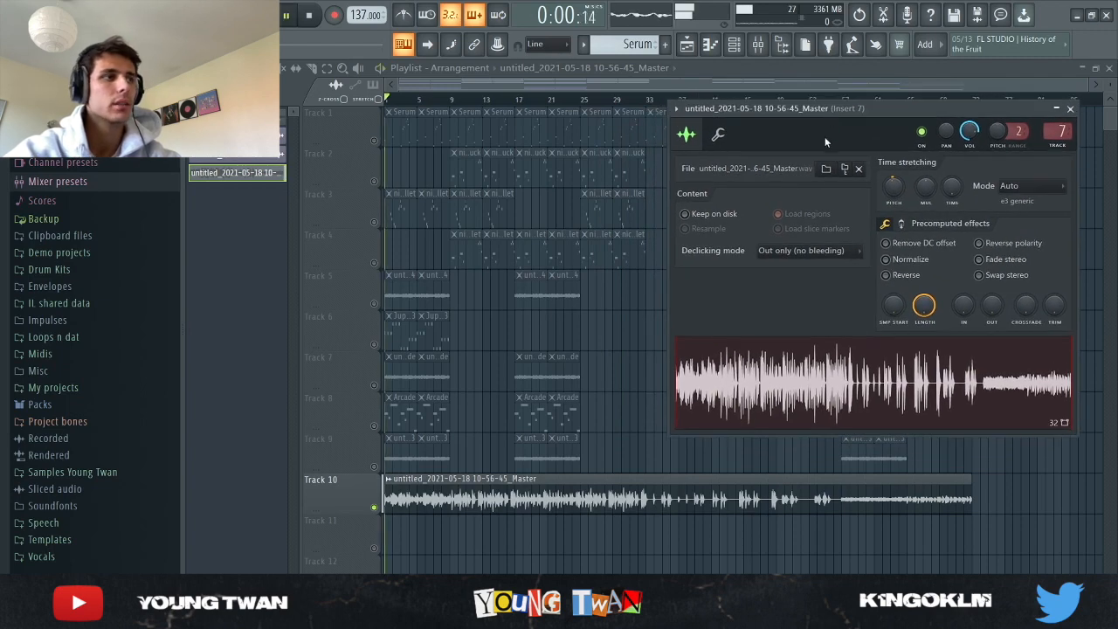
{"action": "left_click", "coordinate": [1070, 108]}
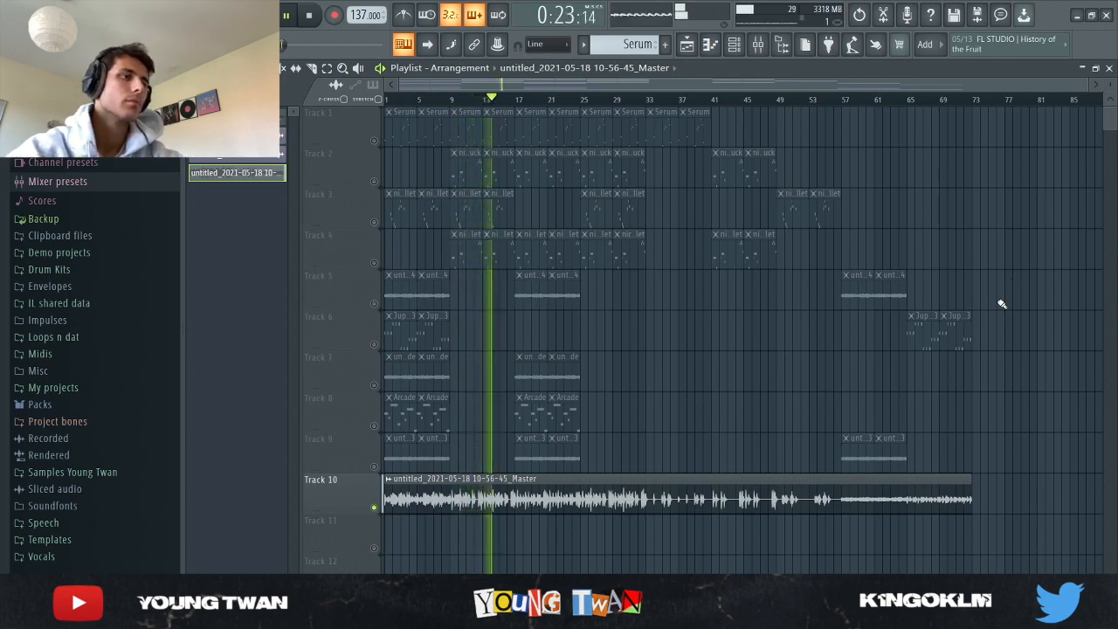
{"action": "key", "text": "space"}
- Solo the Serum track and enable the nico 80s pluck and latest mallet tracks, focusing on the section from bar 9
{"action": "scroll", "coordinate": [393, 299], "scroll_direction": "up", "scroll_amount": 3}
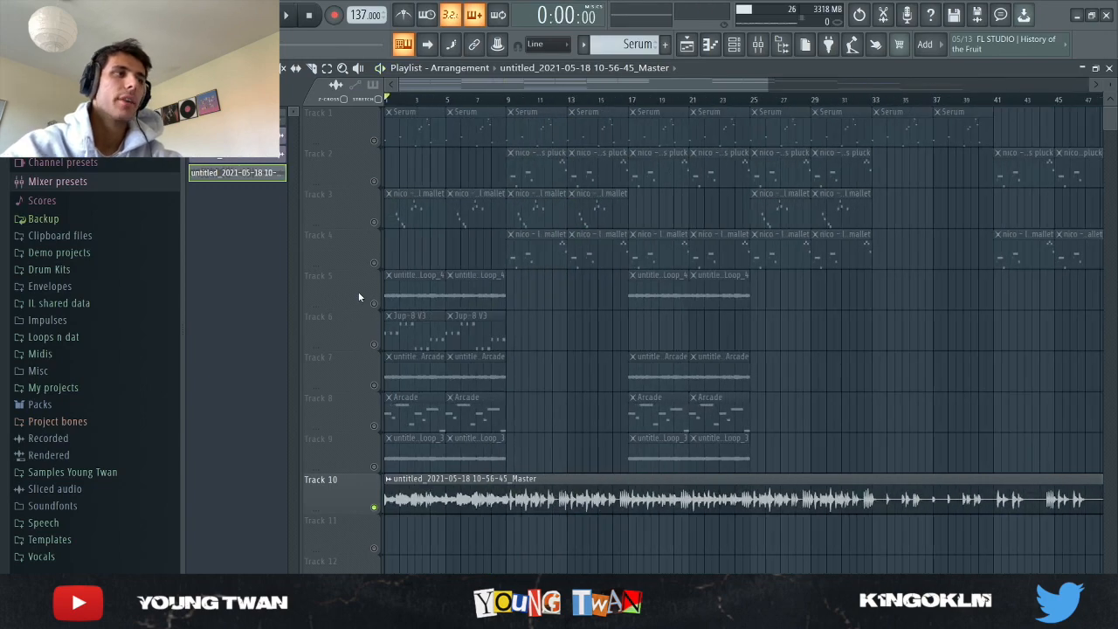
{"action": "left_click", "coordinate": [376, 142]}
{"action": "scroll", "coordinate": [505, 105], "scroll_direction": "up", "scroll_amount": 3}
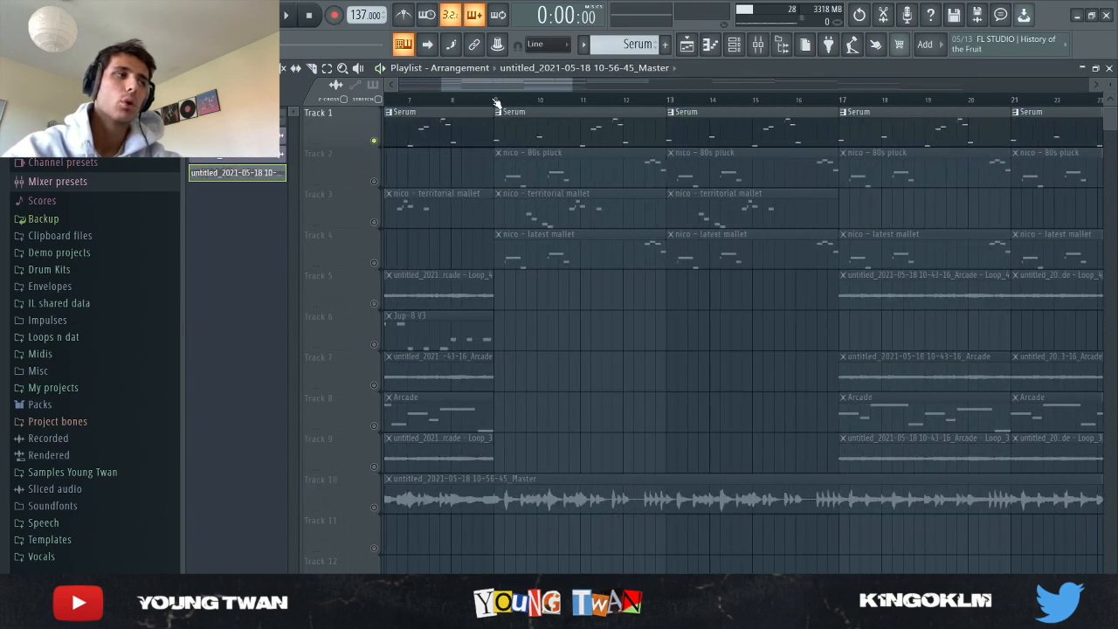
{"action": "scroll", "coordinate": [494, 118], "scroll_direction": "up", "scroll_amount": 3}
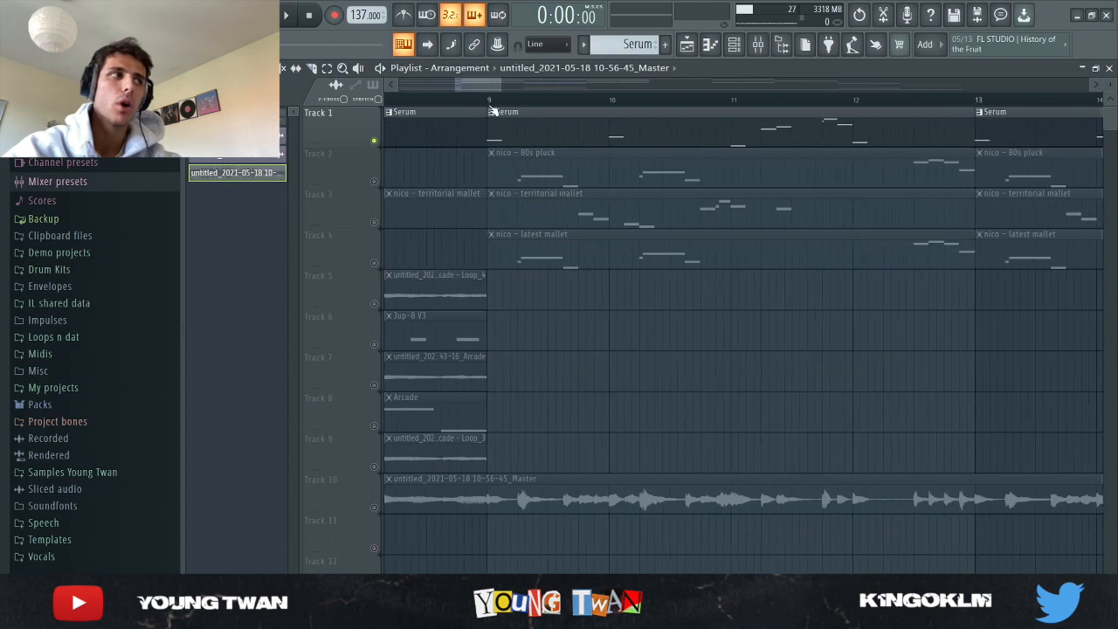
{"action": "left_click", "coordinate": [375, 182]}
{"action": "left_click", "coordinate": [374, 263]}
{"action": "scroll", "coordinate": [896, 281], "scroll_direction": "down", "scroll_amount": 2}
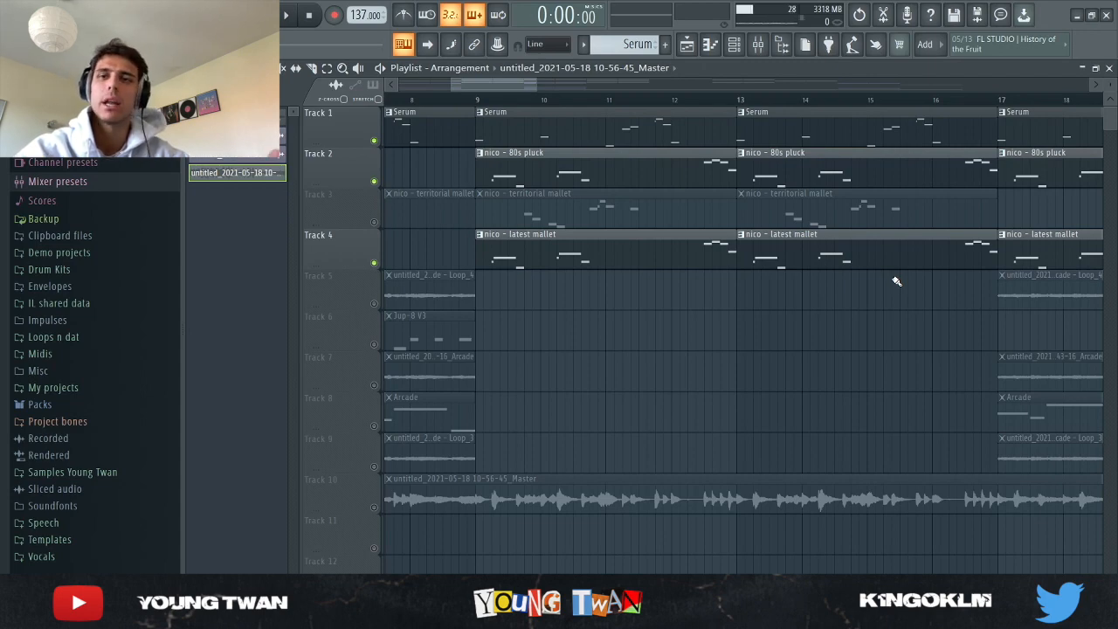
{"action": "scroll", "coordinate": [463, 209], "scroll_direction": "up", "scroll_amount": 4}
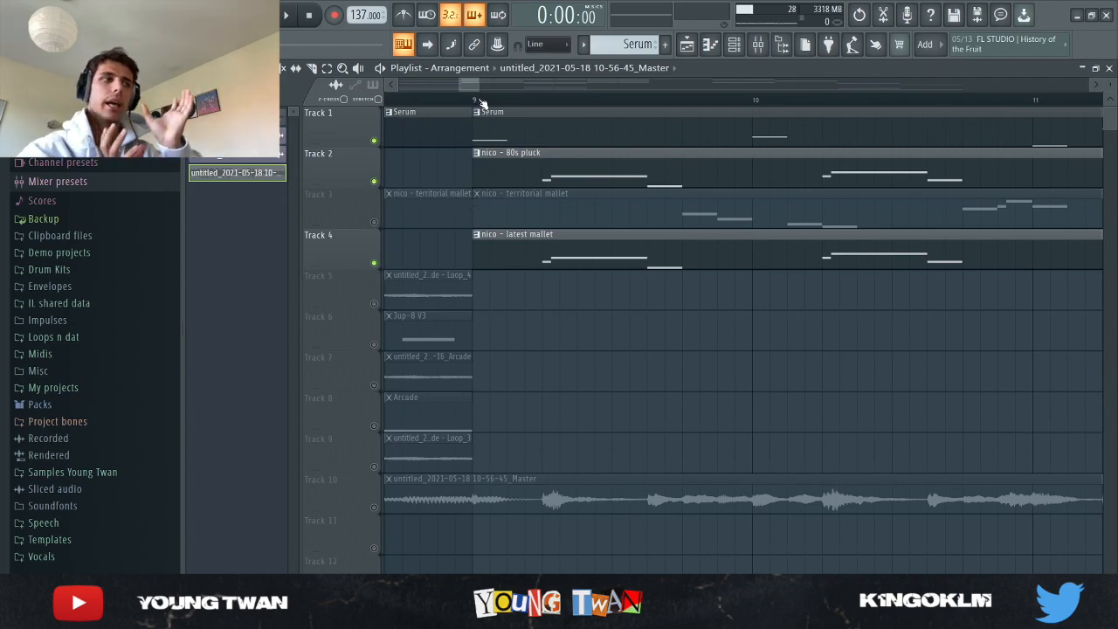
{"action": "scroll", "coordinate": [478, 101], "scroll_direction": "down", "scroll_amount": 4}
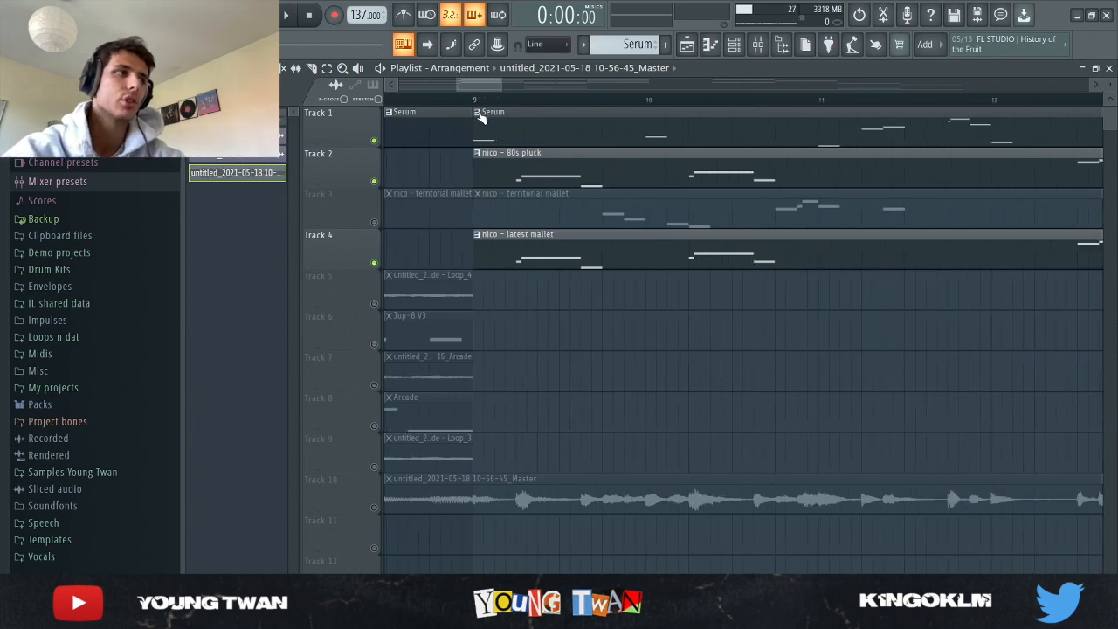
- Play the Serum, nico 80s pluck and latest mallet tracks together from bar 9 through bar 12
{"action": "scroll", "coordinate": [585, 252], "scroll_direction": "up", "scroll_amount": 2}
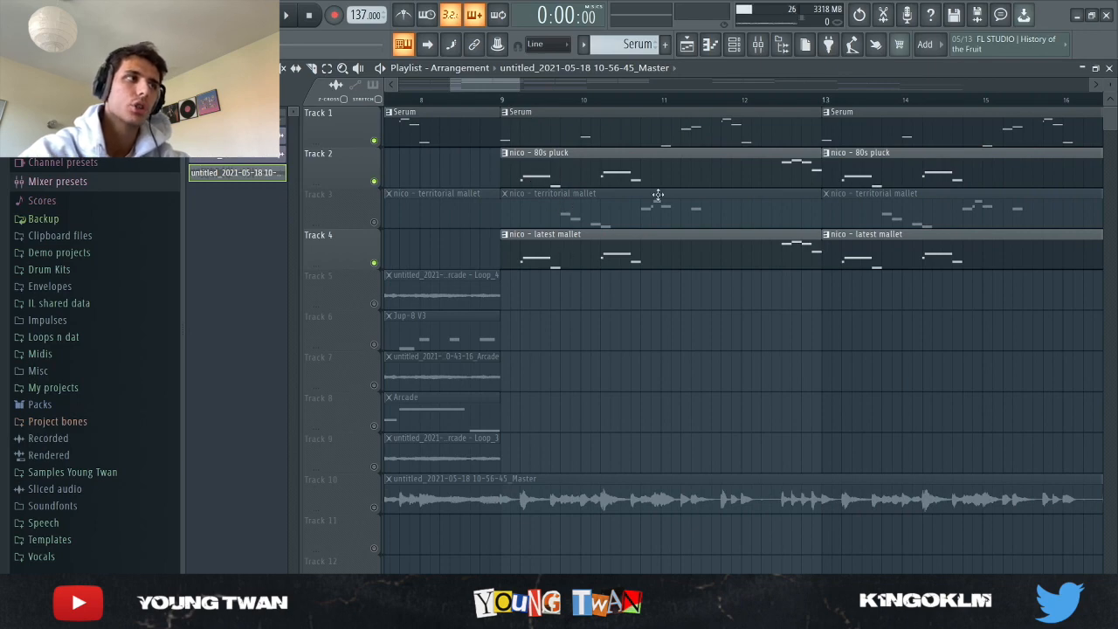
{"action": "scroll", "coordinate": [429, 191], "scroll_direction": "up", "scroll_amount": 3}
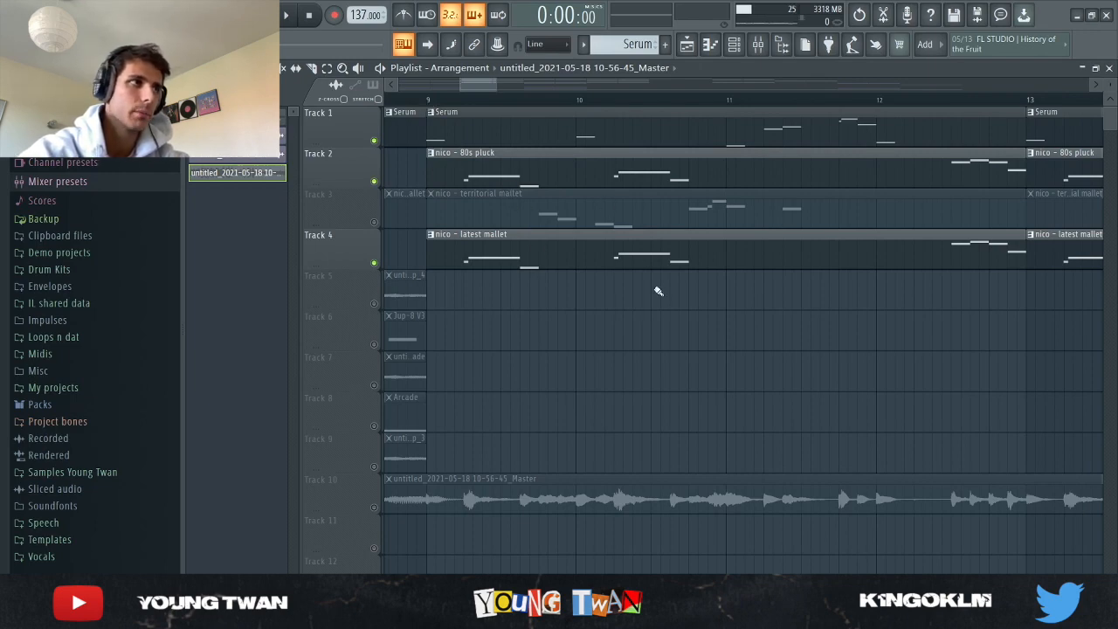
{"action": "left_click", "coordinate": [429, 102]}
{"action": "key", "text": "space"}
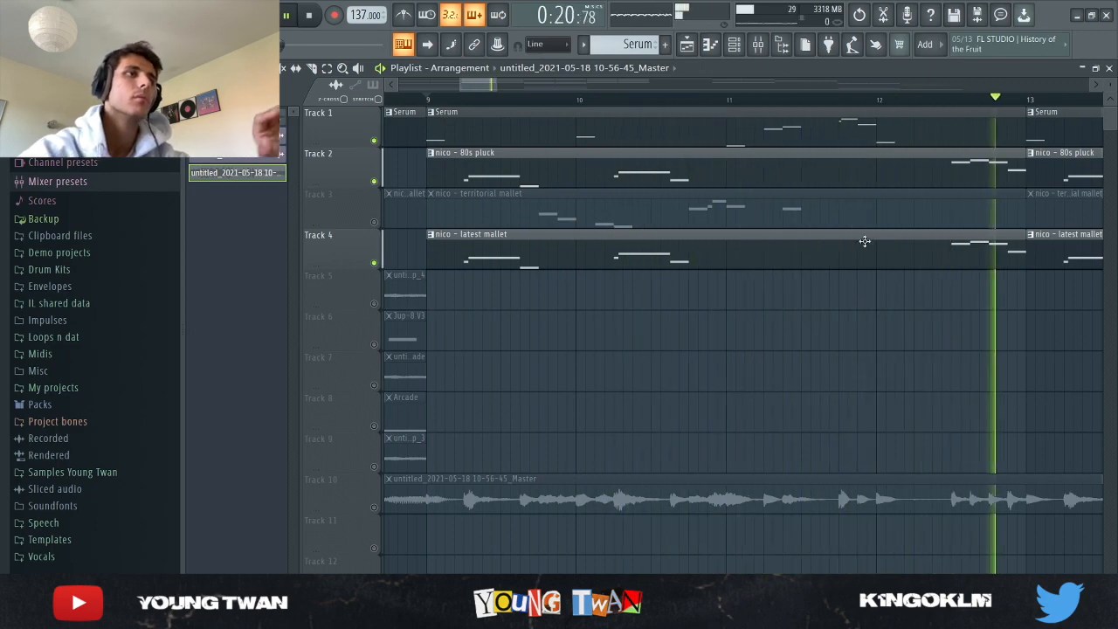
{"action": "key", "text": "space"}
- Replay the opening notes of bar 9 briefly, and play the melody onward from bar 10
{"action": "mouse_move", "coordinate": [428, 103]}
{"action": "left_mouse_down"}
{"action": "mouse_move", "coordinate": [449, 109]}
{"action": "mouse_move", "coordinate": [434, 103]}
{"action": "left_mouse_up"}
{"action": "key", "text": "space"}
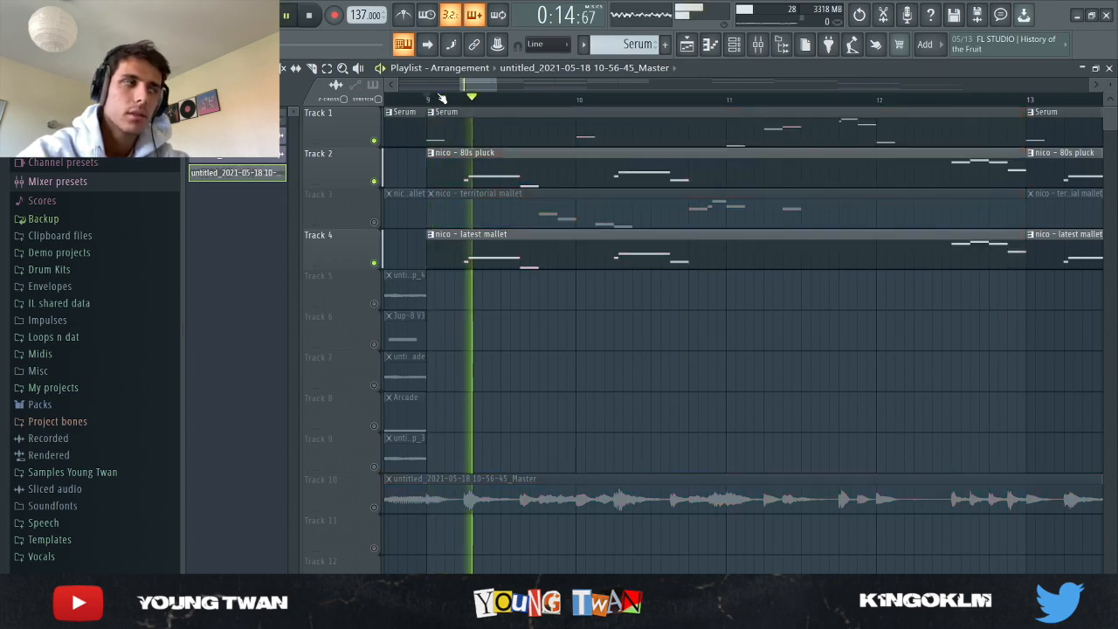
{"action": "key", "text": "space"}
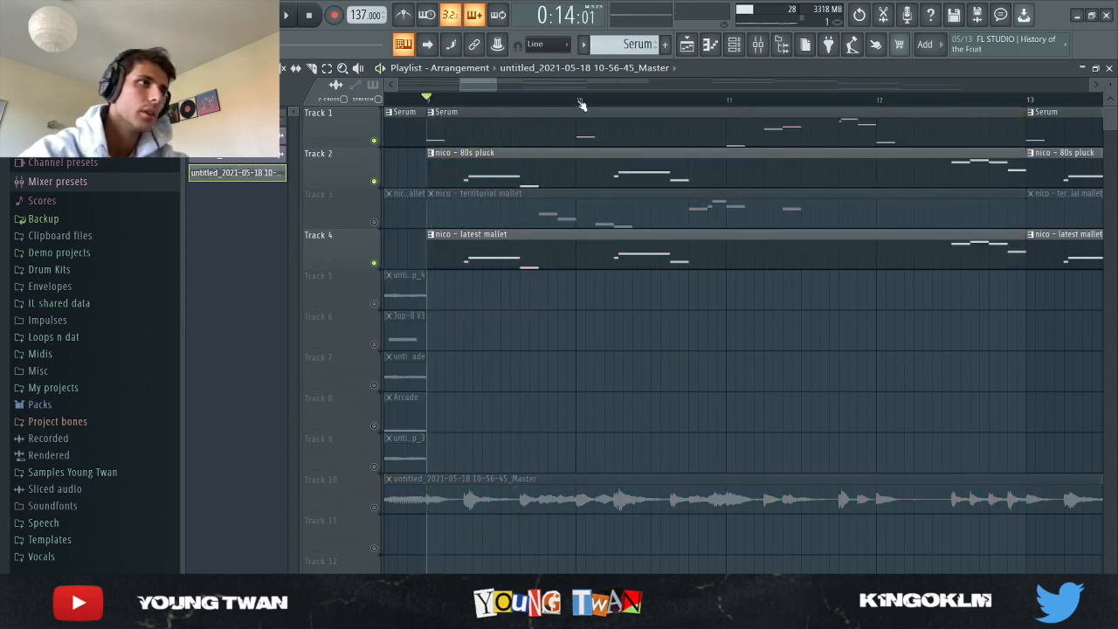
{"action": "left_click", "coordinate": [579, 102]}
{"action": "key", "text": "space"}
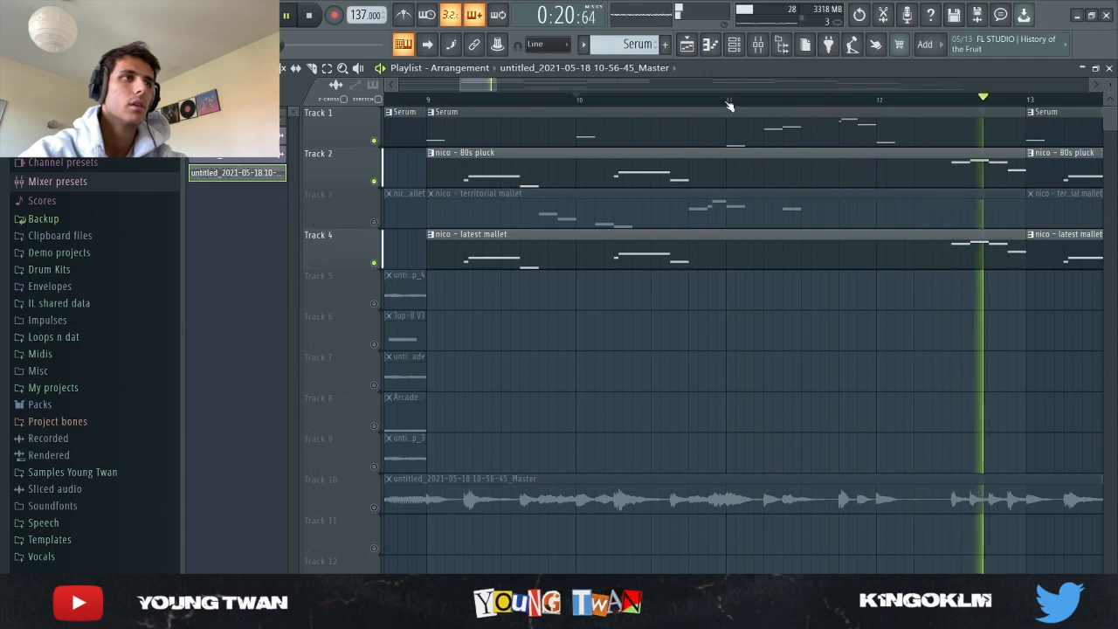
{"action": "key", "text": "space"}
- Return to bar 9, clear the accidental time selection, and play the first bar of the section again
{"action": "left_click", "coordinate": [428, 100]}
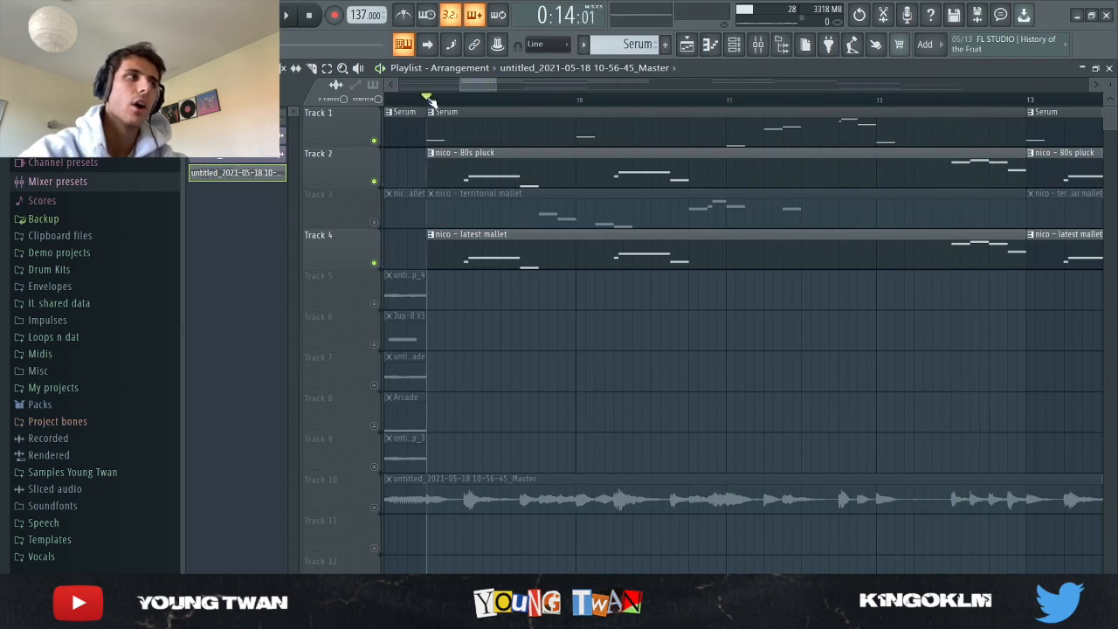
{"action": "key", "text": "space"}
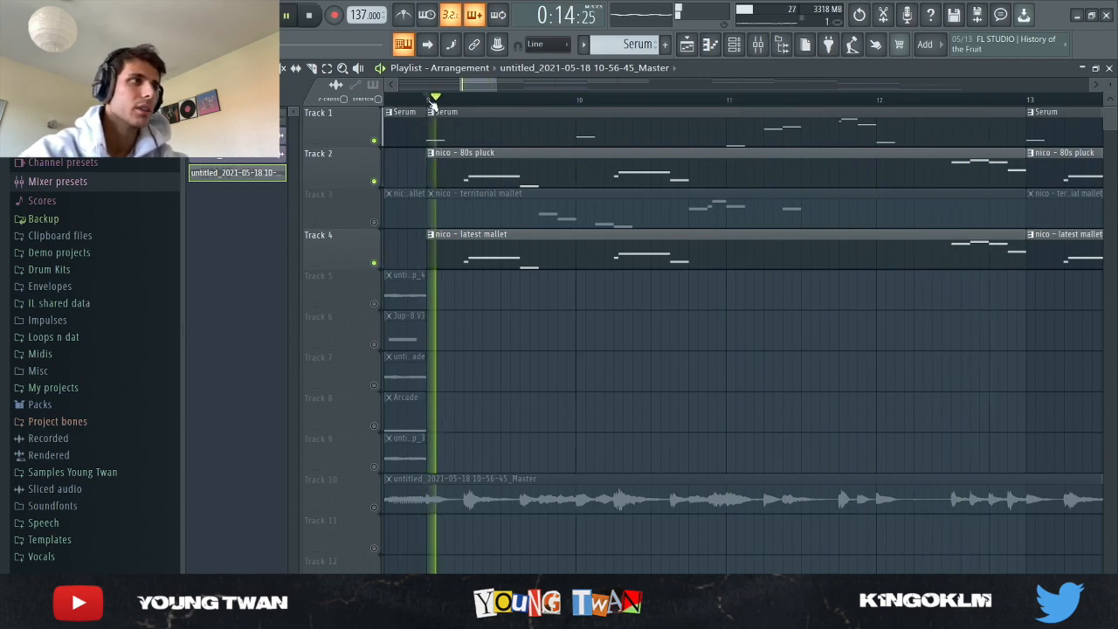
{"action": "key", "text": "space"}
{"action": "left_click_drag", "start_coordinate": [427, 102], "coordinate": [442, 103]}
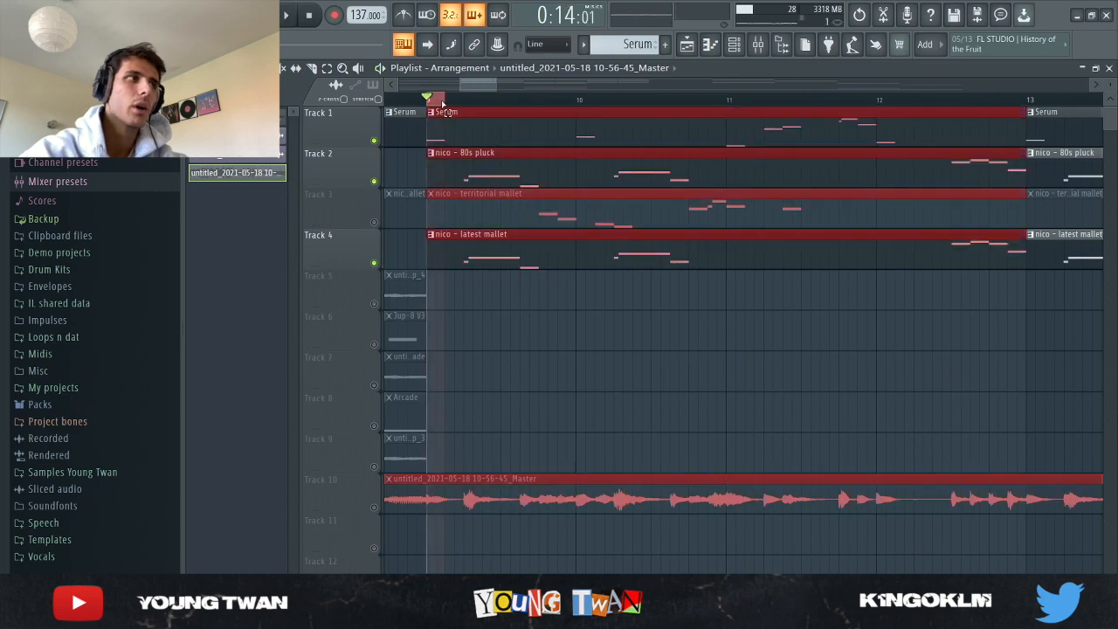
{"action": "left_click", "coordinate": [428, 100]}
{"action": "key", "text": "space"}
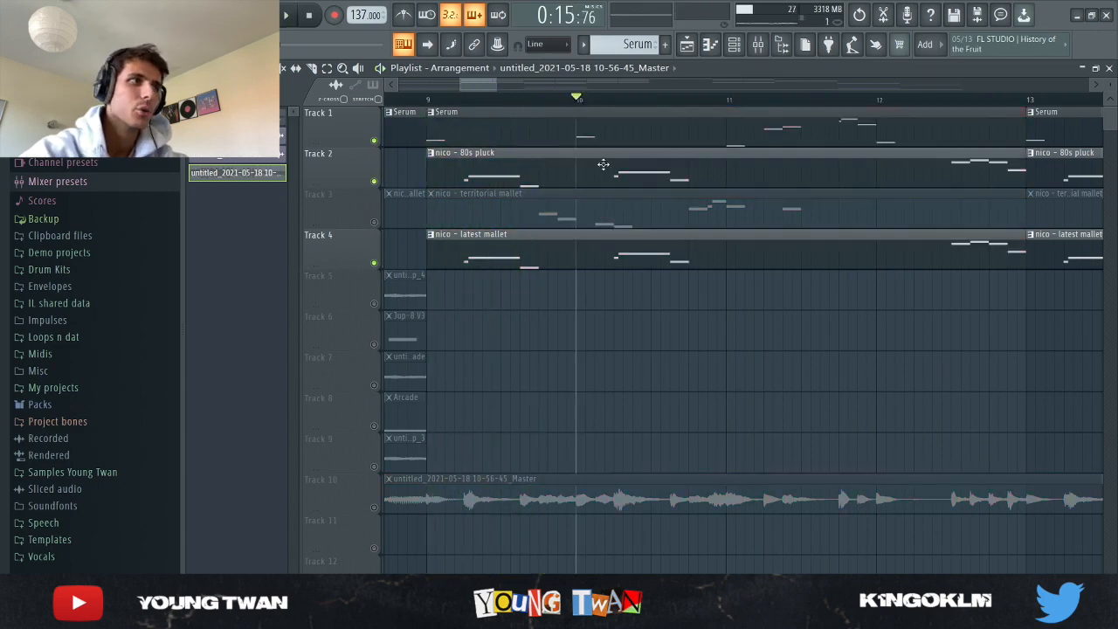
- Play the Serum phrase from bar 11 and the closing pluck and mallet notes from the middle of bar 12
{"action": "left_click", "coordinate": [728, 101]}
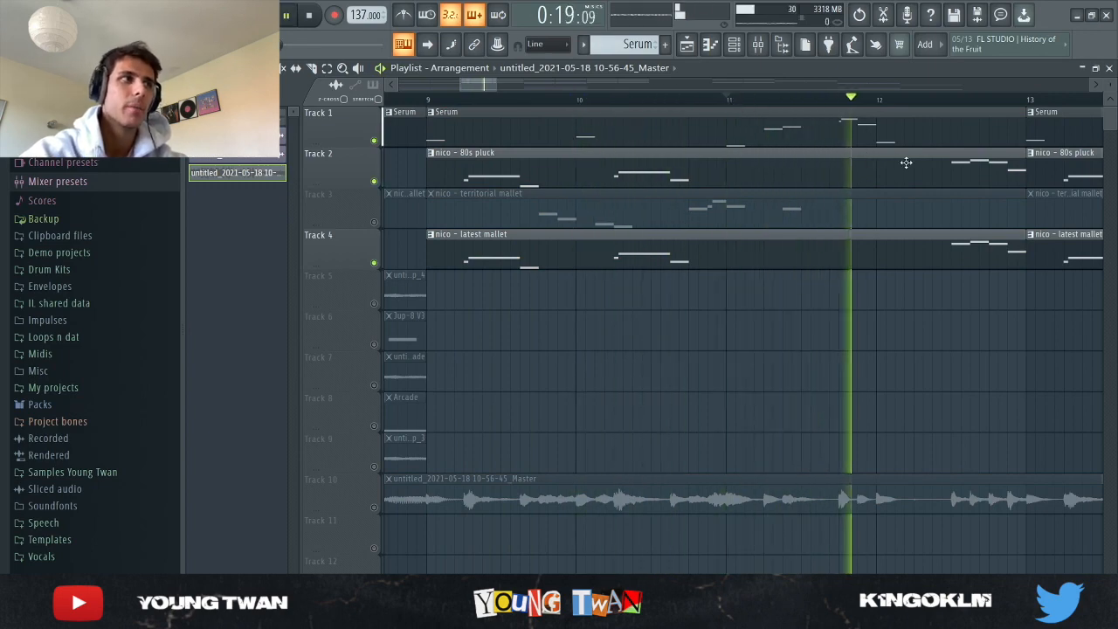
{"action": "key", "text": "space"}
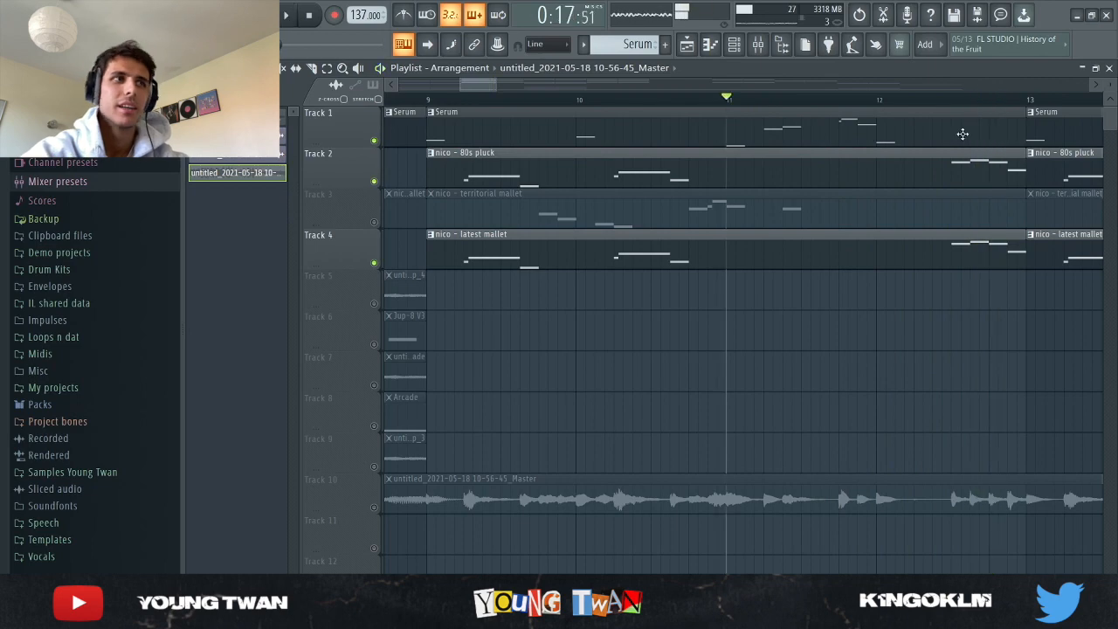
{"action": "left_click", "coordinate": [951, 100]}
{"action": "key", "text": "space"}
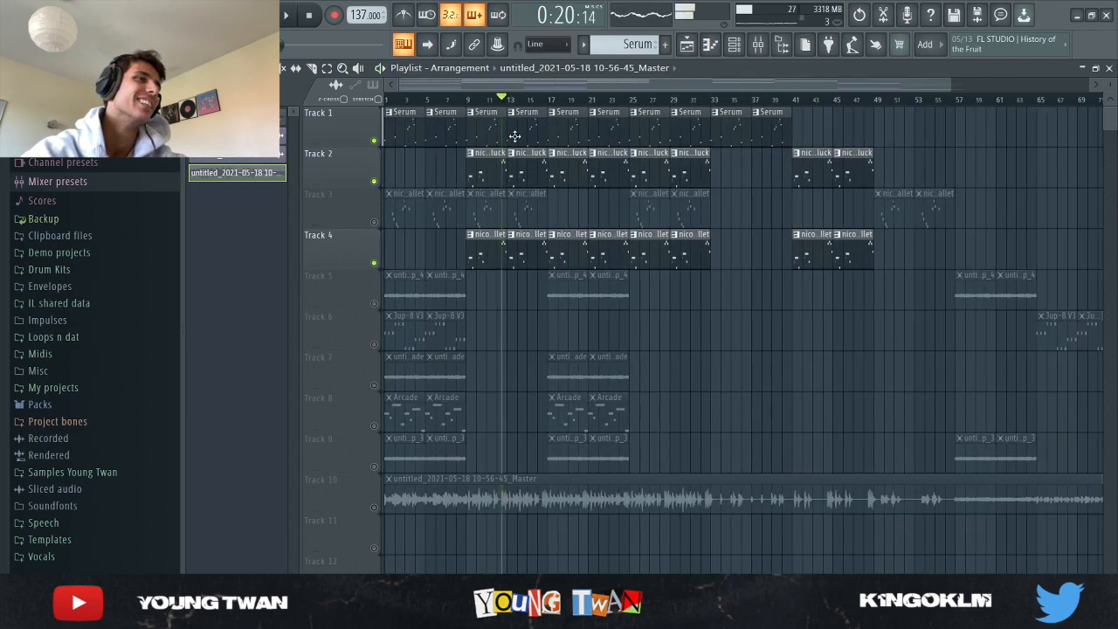